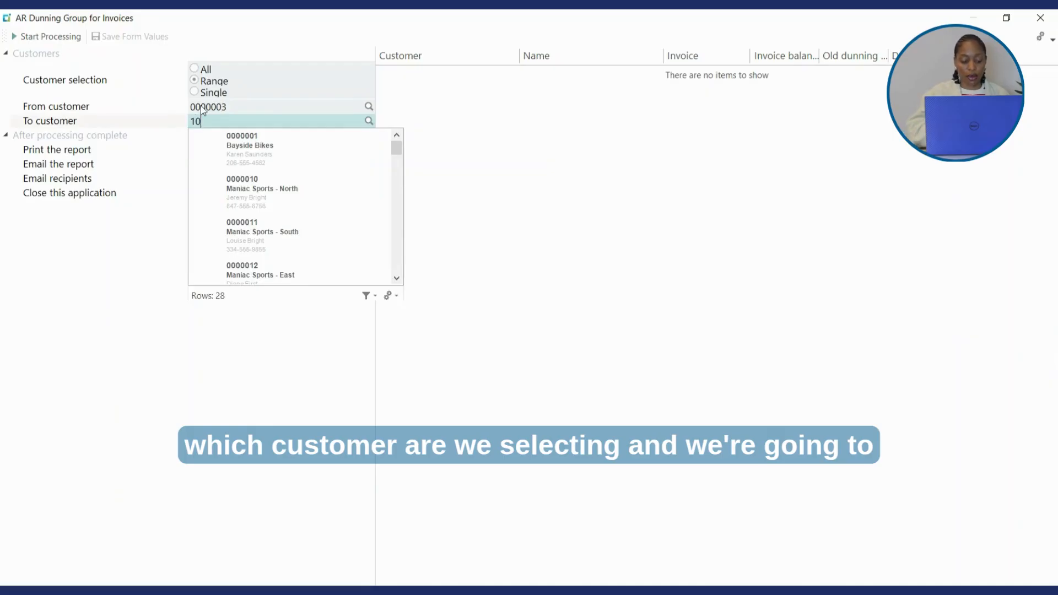
# End the customer range at Maniac Sports - North and start processing the invoice dunning groups for that range
pyautogui.press('Tab')
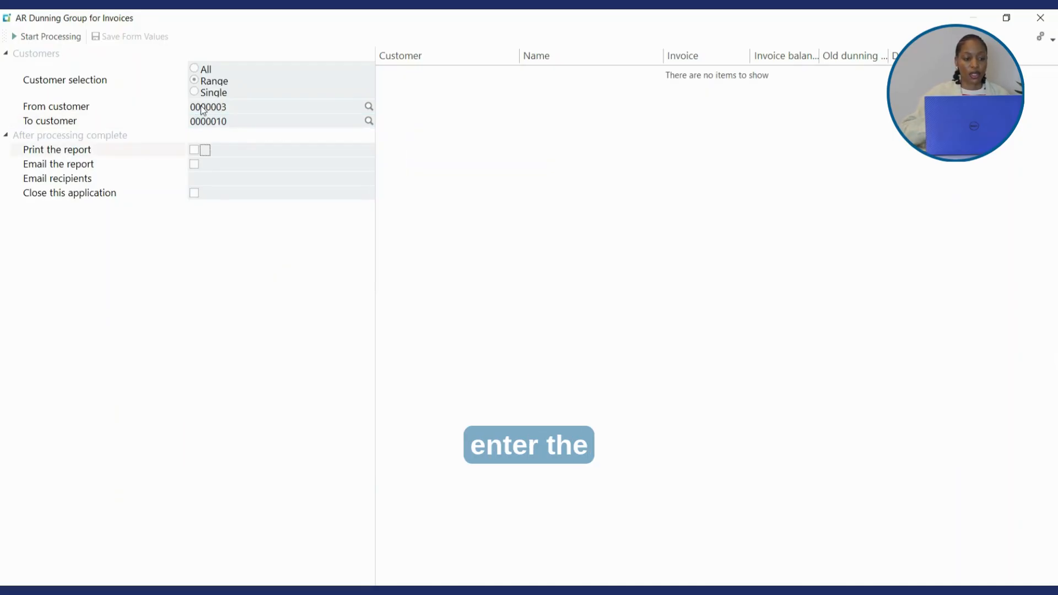
pyautogui.click(54, 37)
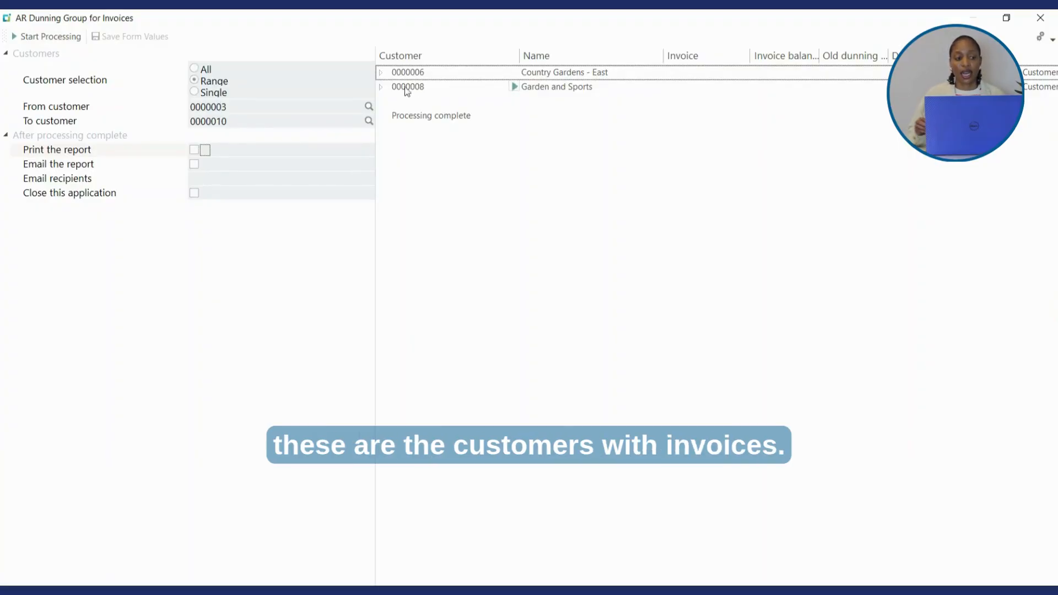
# Review the processed invoices of Country Gardens - East and Garden and Sports, and close the AR Dunning Group for Invoices program
pyautogui.click(381, 73)
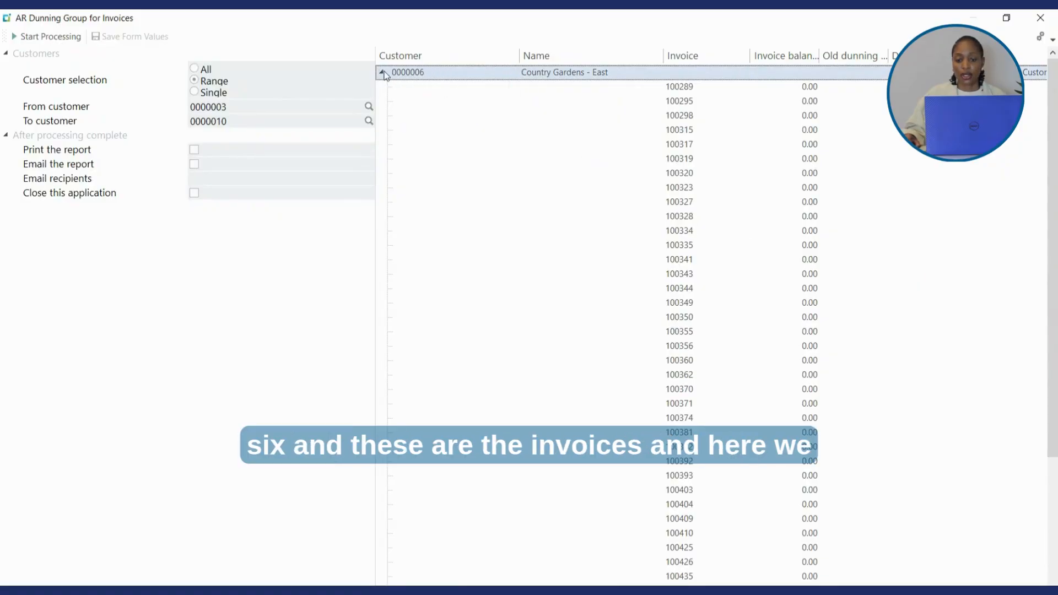
pyautogui.click(380, 73)
pyautogui.click(381, 87)
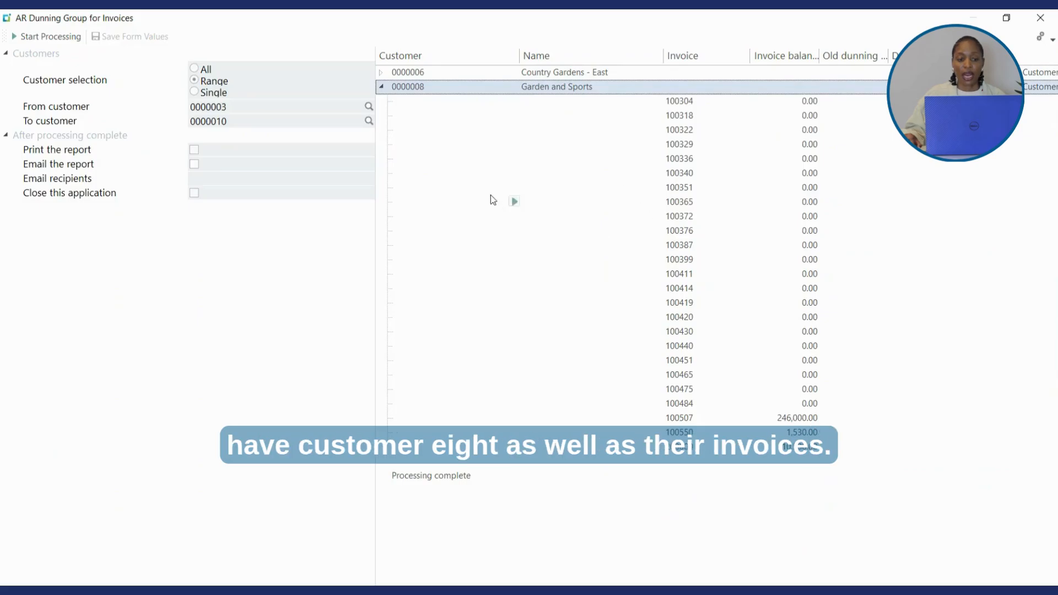
pyautogui.click(382, 87)
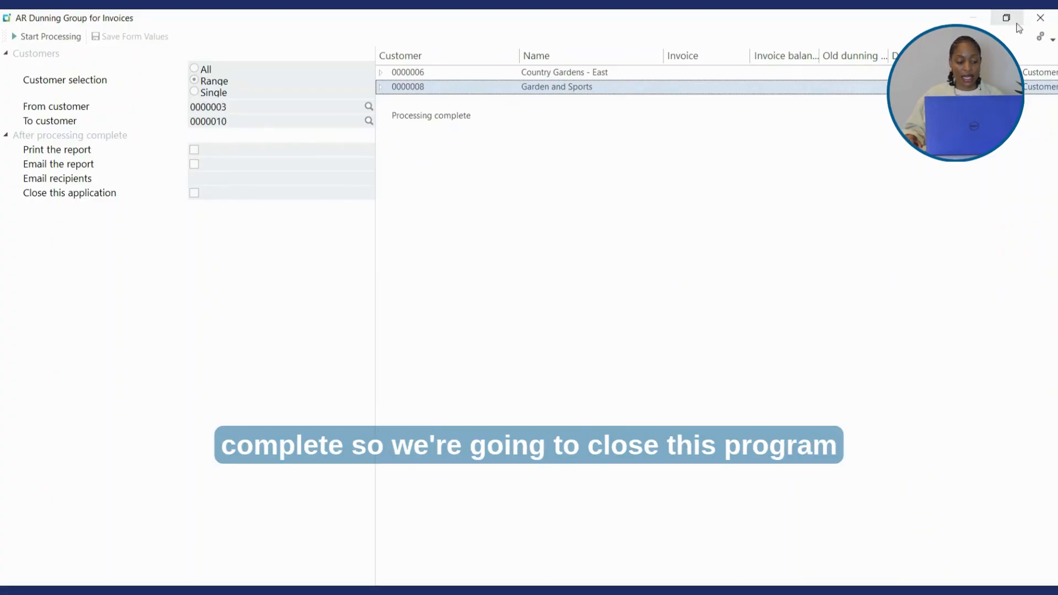
pyautogui.click(1048, 24)
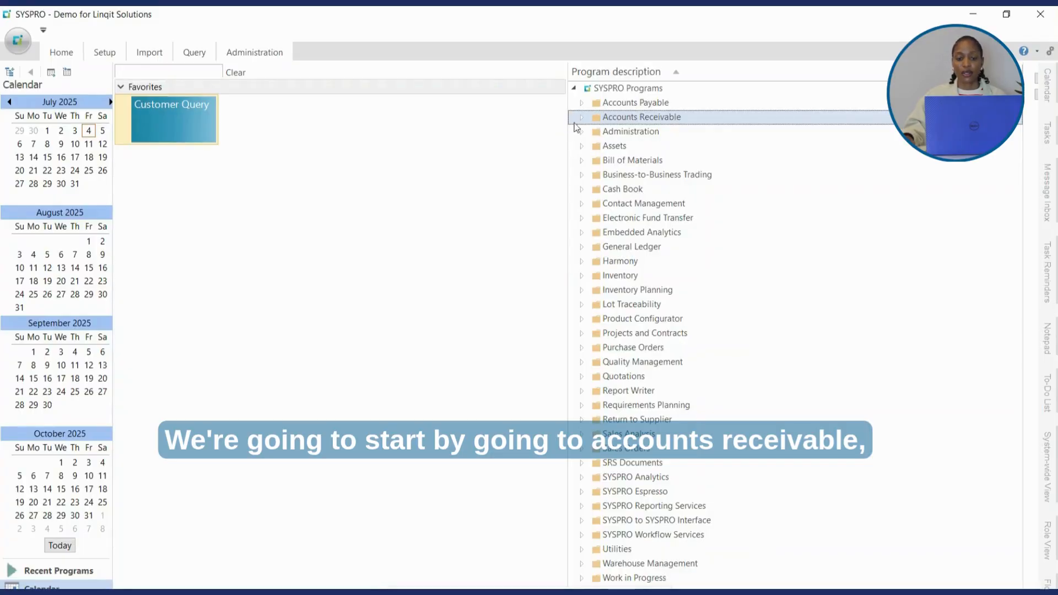
# Open AR Dunning Group for Invoices from the Accounts Receivable setup programs and maximize its window
pyautogui.click(581, 120)
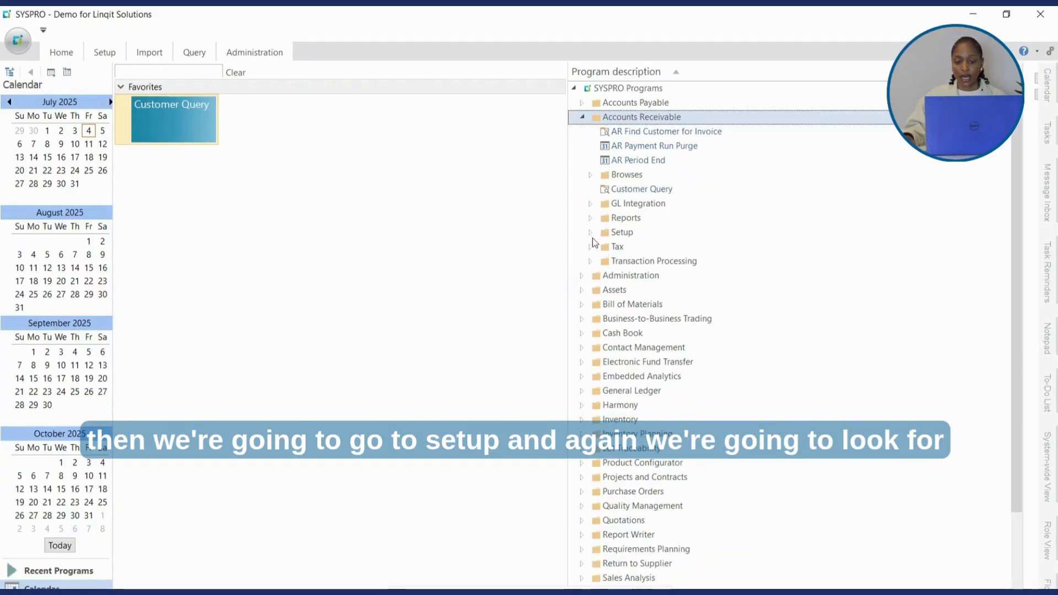
pyautogui.click(591, 233)
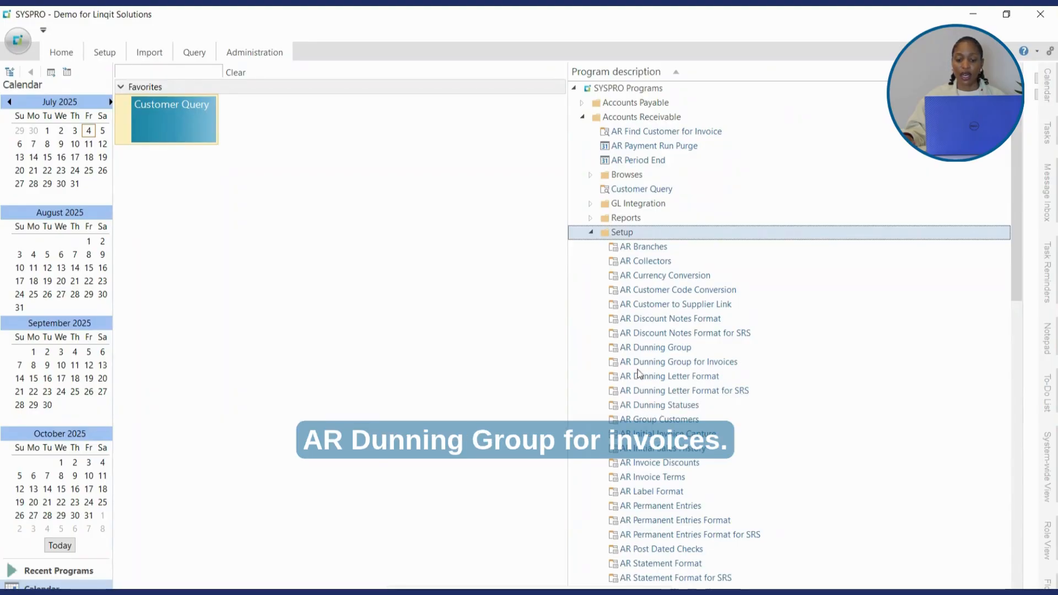
pyautogui.doubleClick(714, 364)
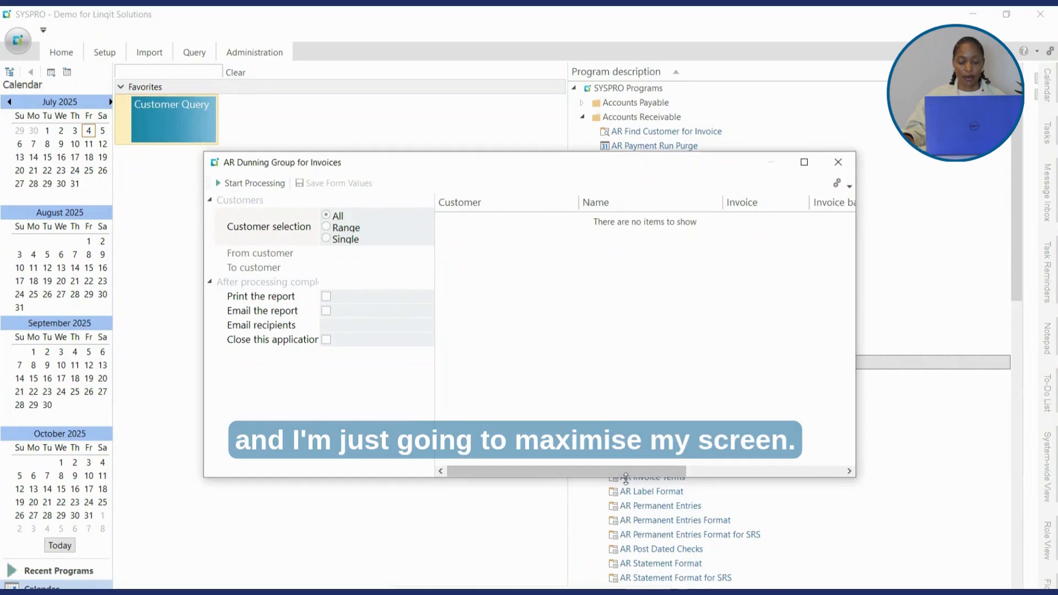
pyautogui.click(804, 162)
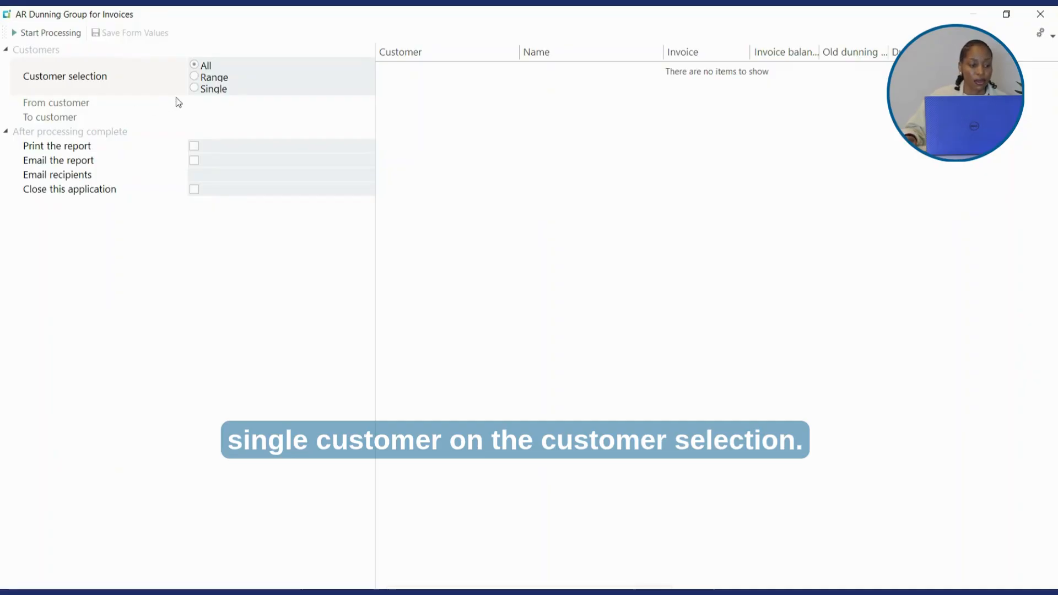
# Set the customer selection to Single, enter the customer code for Bikes & Blades - North, and start processing
pyautogui.click(196, 89)
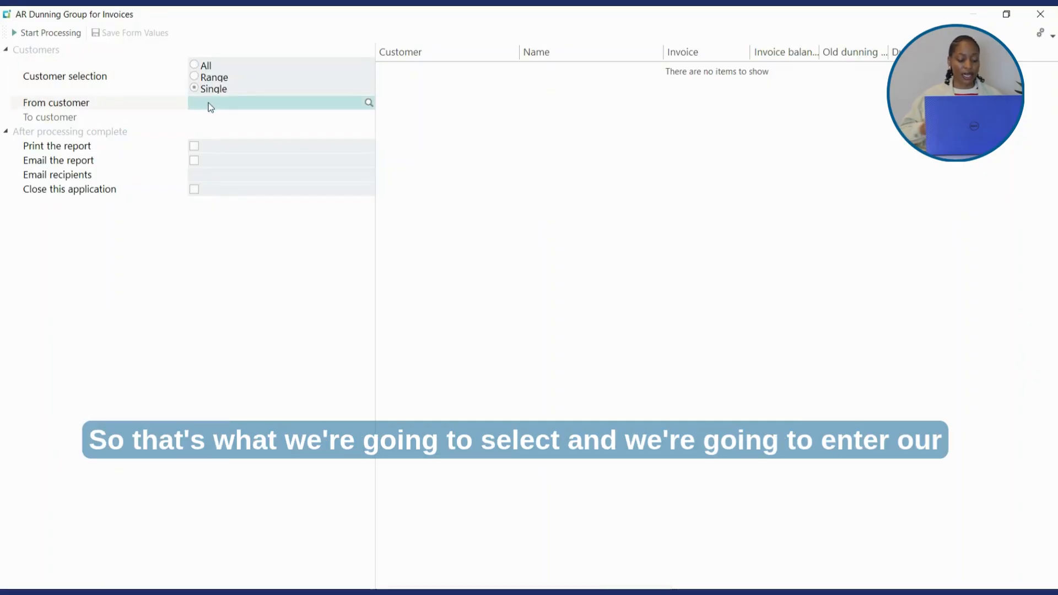
pyautogui.write('2')
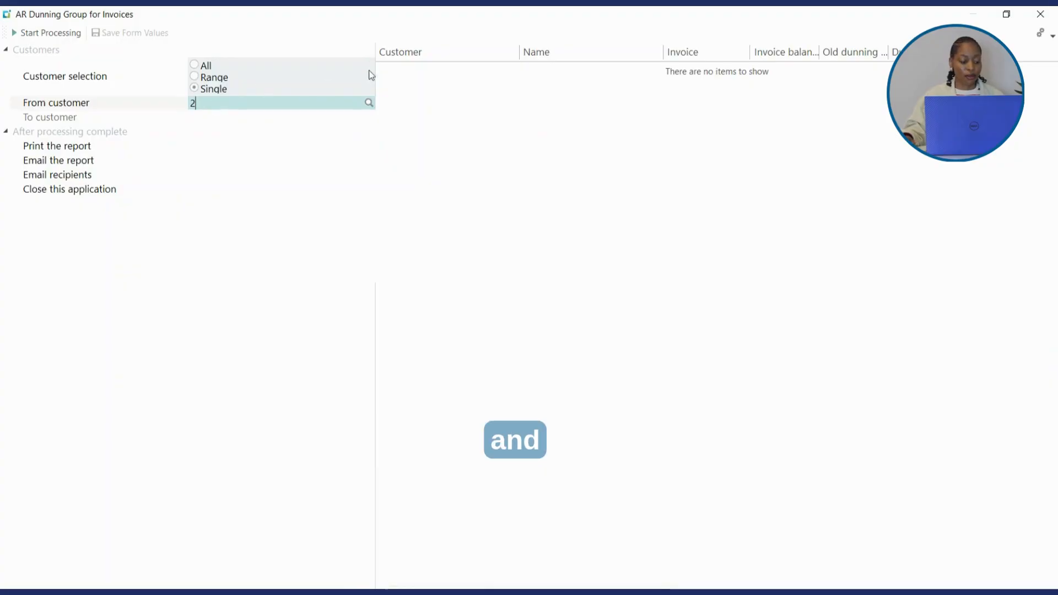
pyautogui.press('Tab')
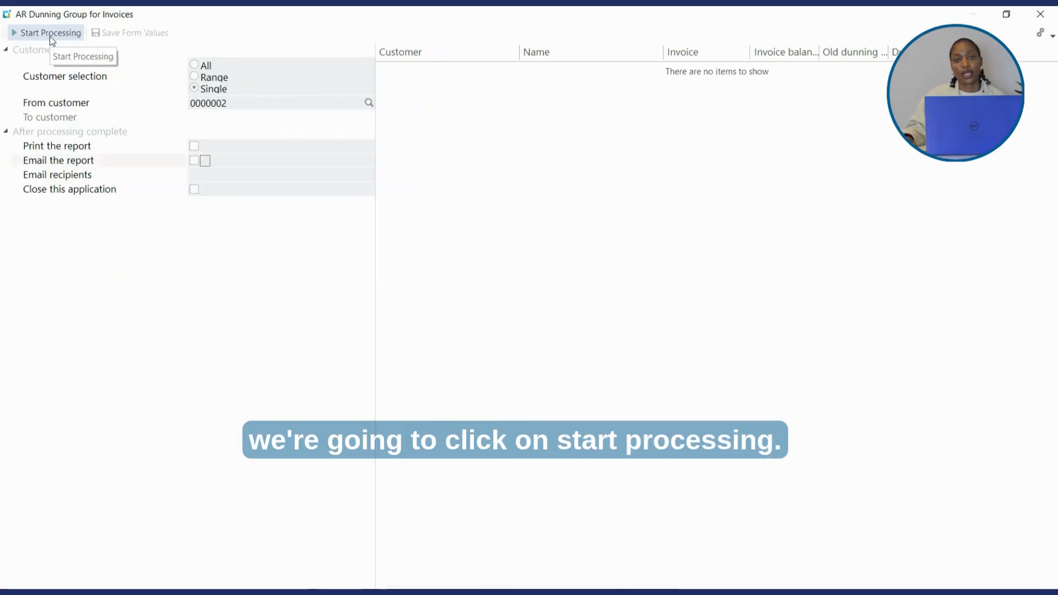
pyautogui.click(50, 36)
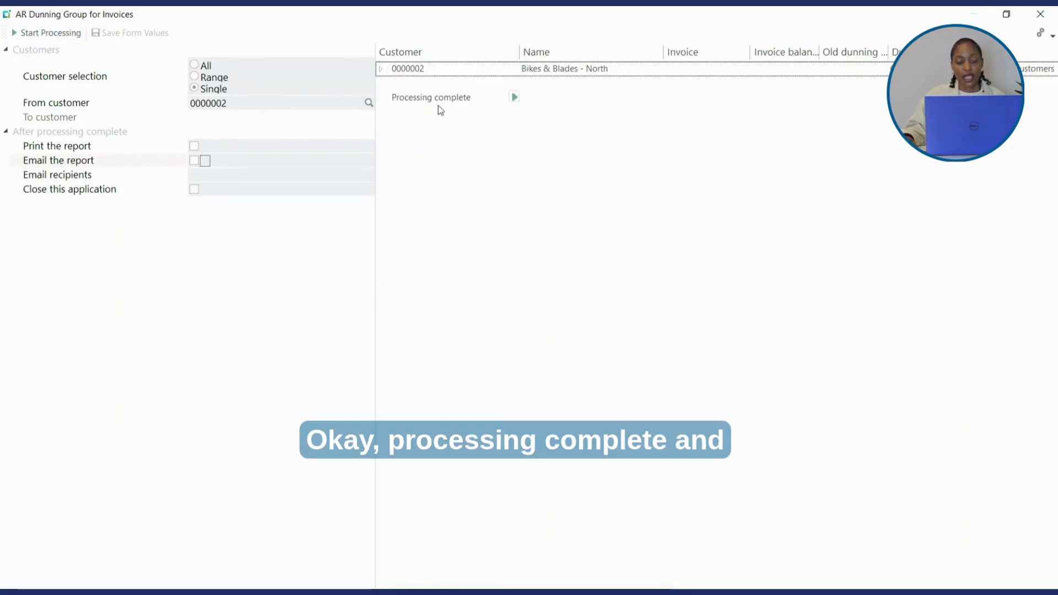
# Review the processed invoices of Bikes & Blades - North and close the AR Dunning Group for Invoices program
pyautogui.click(379, 69)
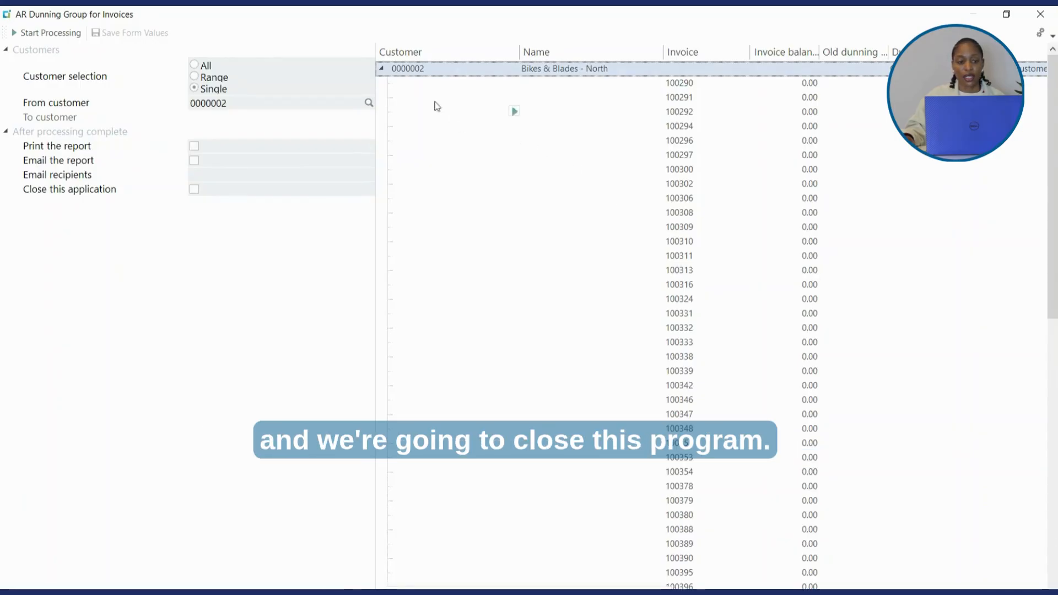
pyautogui.click(382, 69)
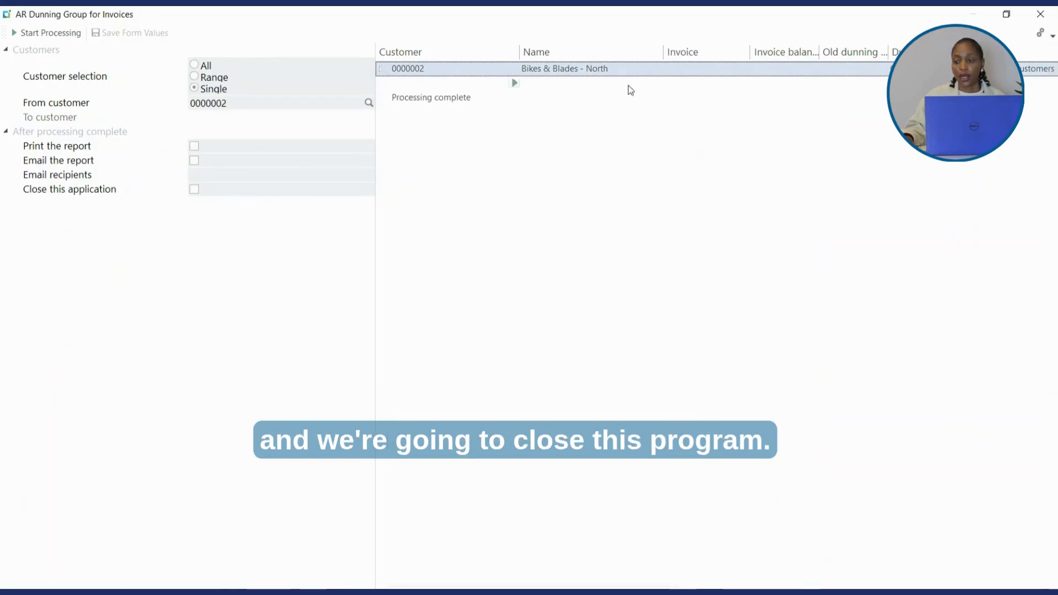
pyautogui.click(1040, 14)
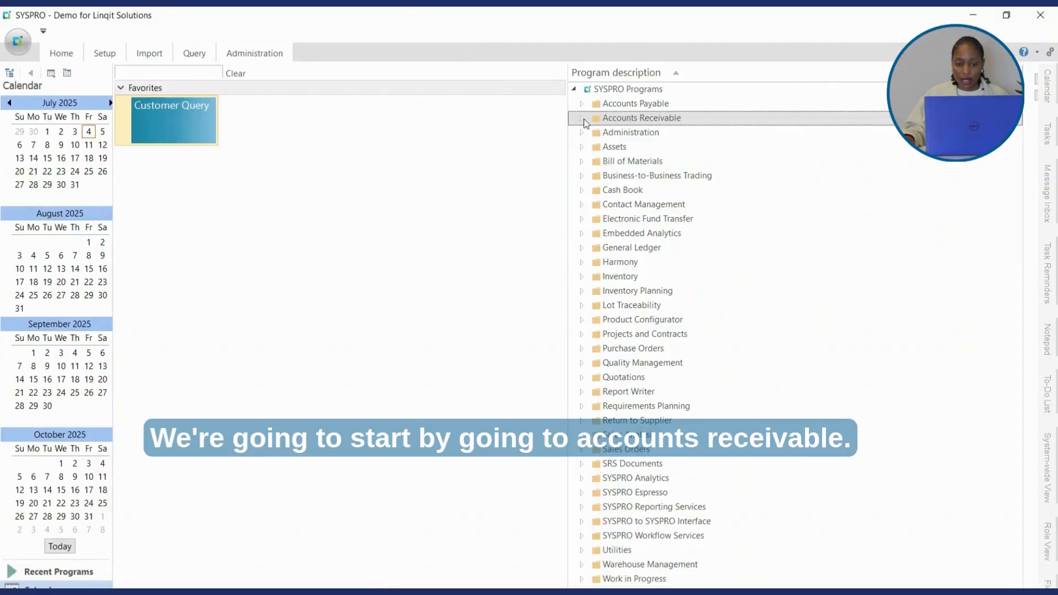
# Open AR Dunning Statuses from the Accounts Receivable setup programs and maximize the Dunning Status Maintenance window
pyautogui.click(582, 118)
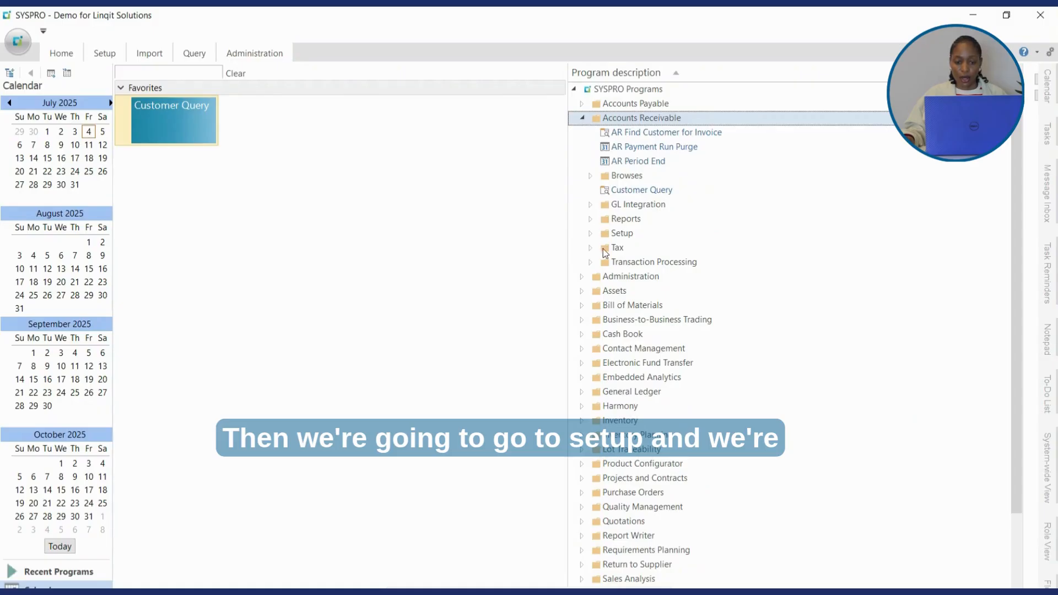
pyautogui.click(592, 236)
pyautogui.click(591, 236)
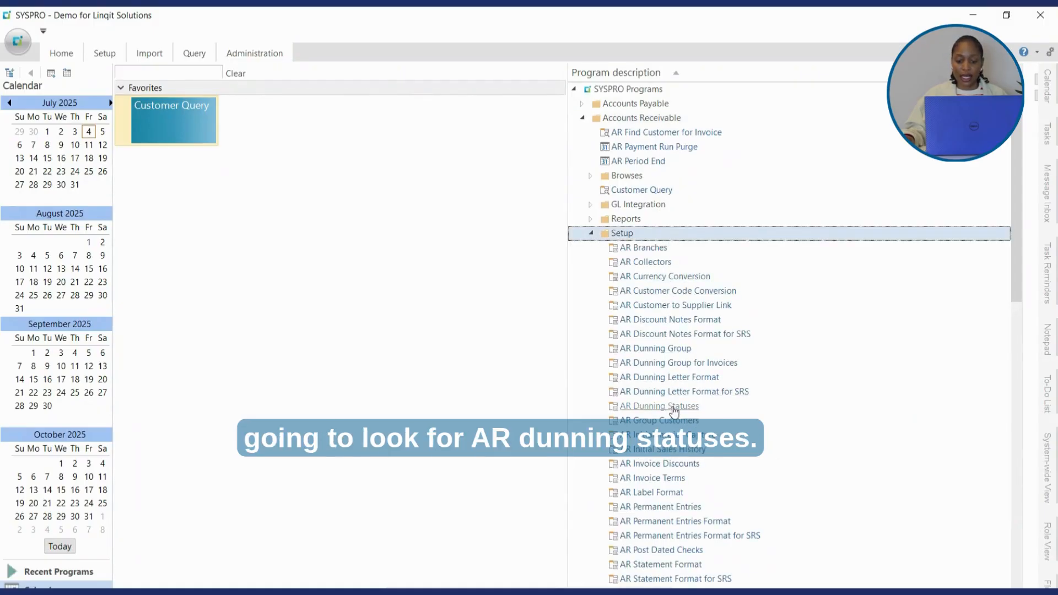
pyautogui.doubleClick(674, 408)
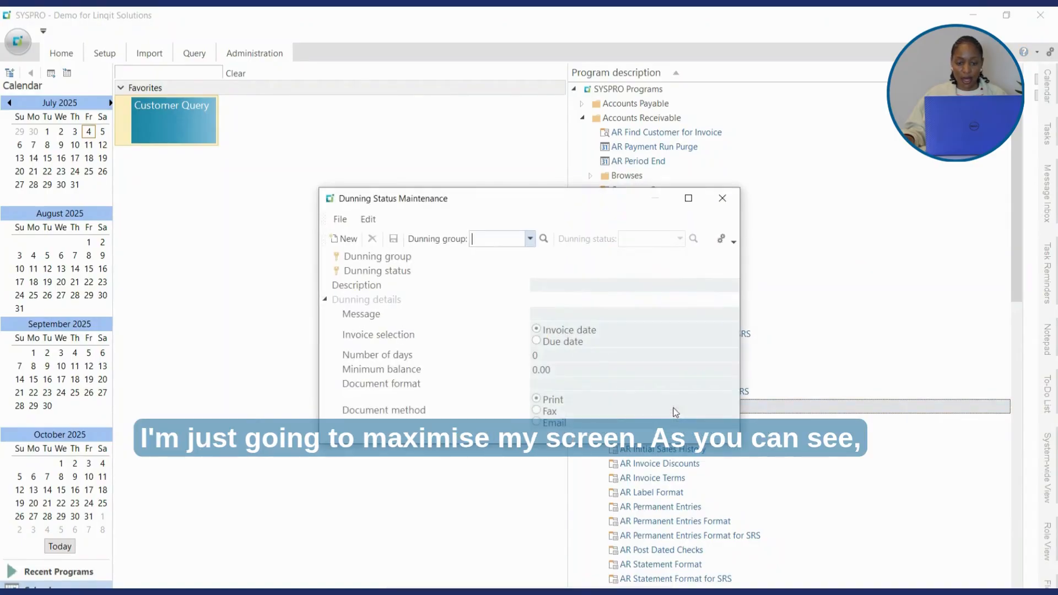
pyautogui.click(689, 199)
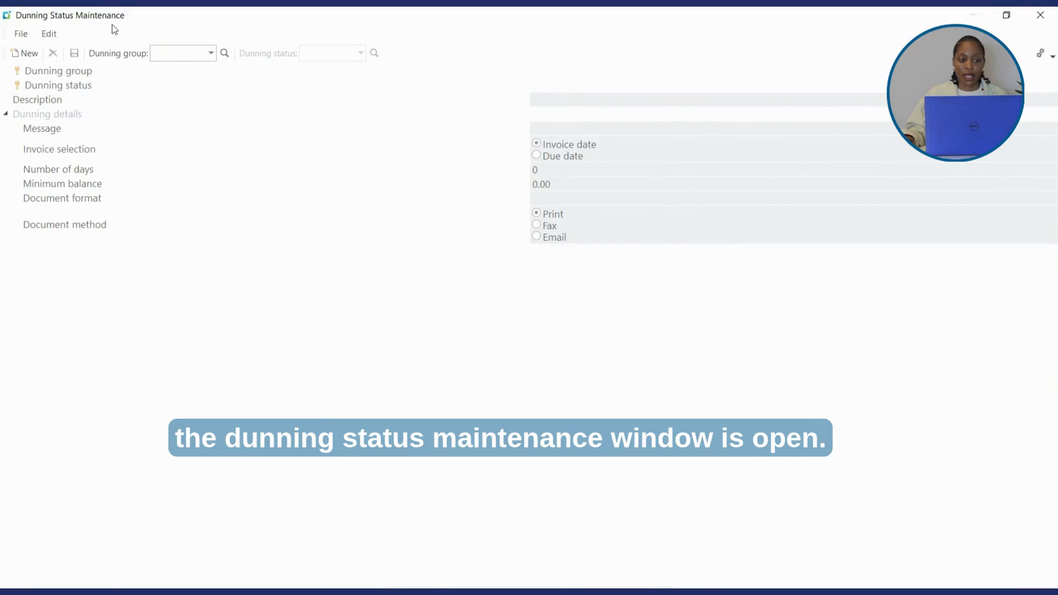
# Select dunning group DG 02 and add dunning status 15 to it
pyautogui.click(181, 54)
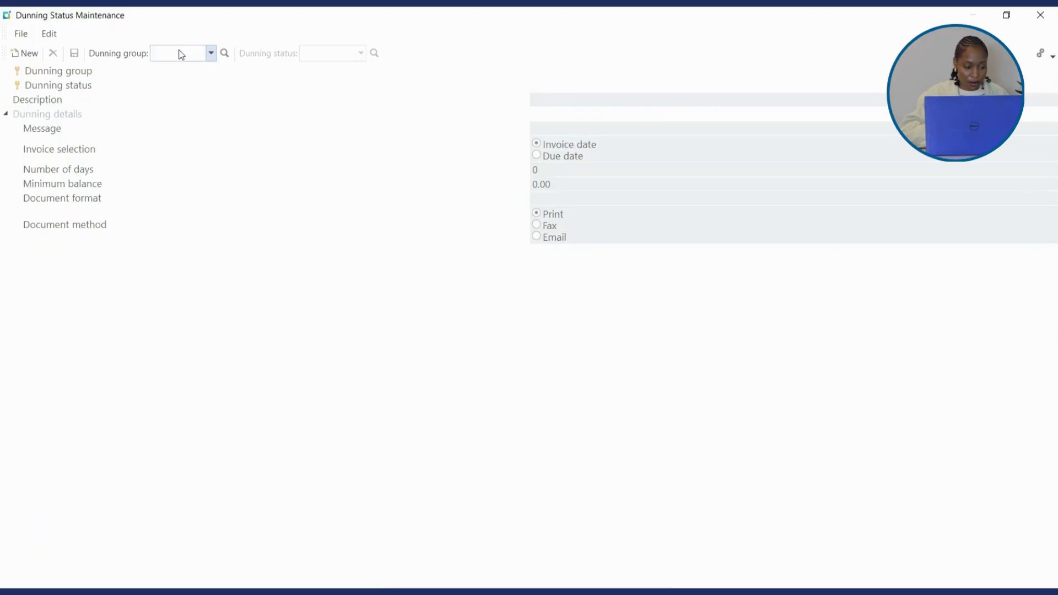
pyautogui.write('DG 02')
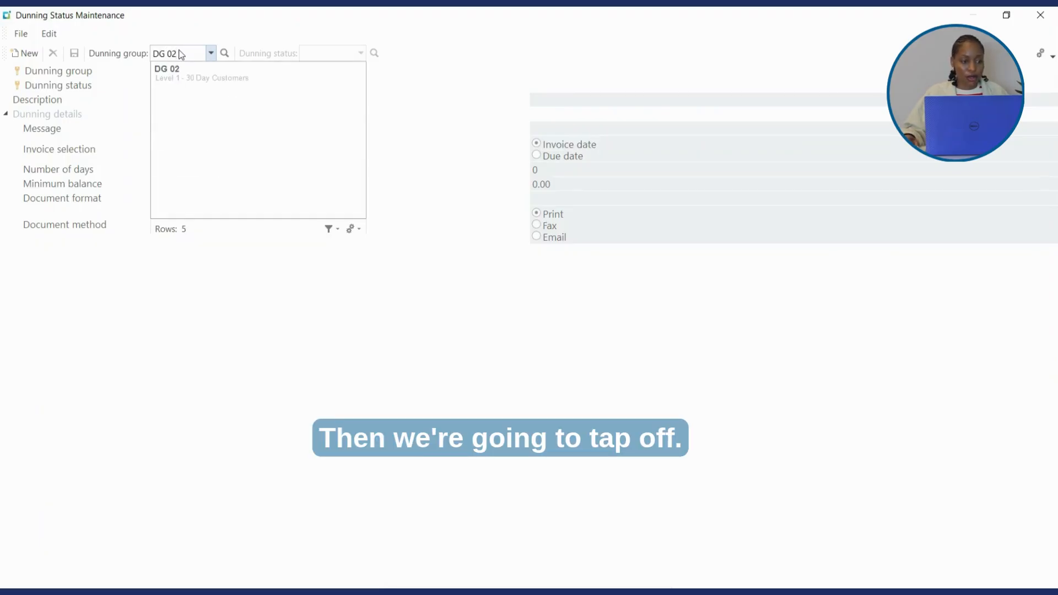
pyautogui.press('Tab')
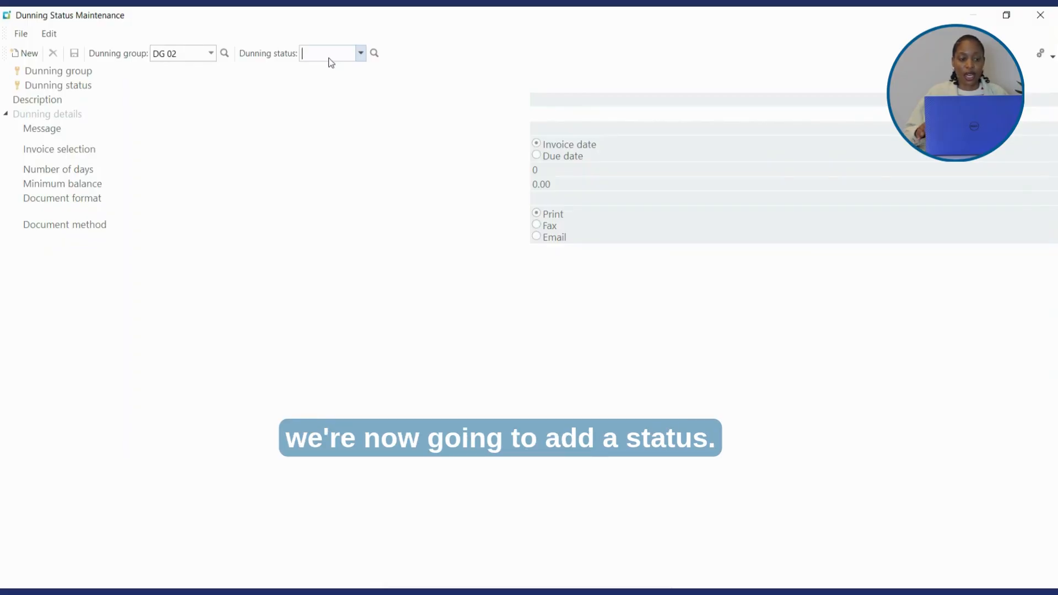
pyautogui.write('15')
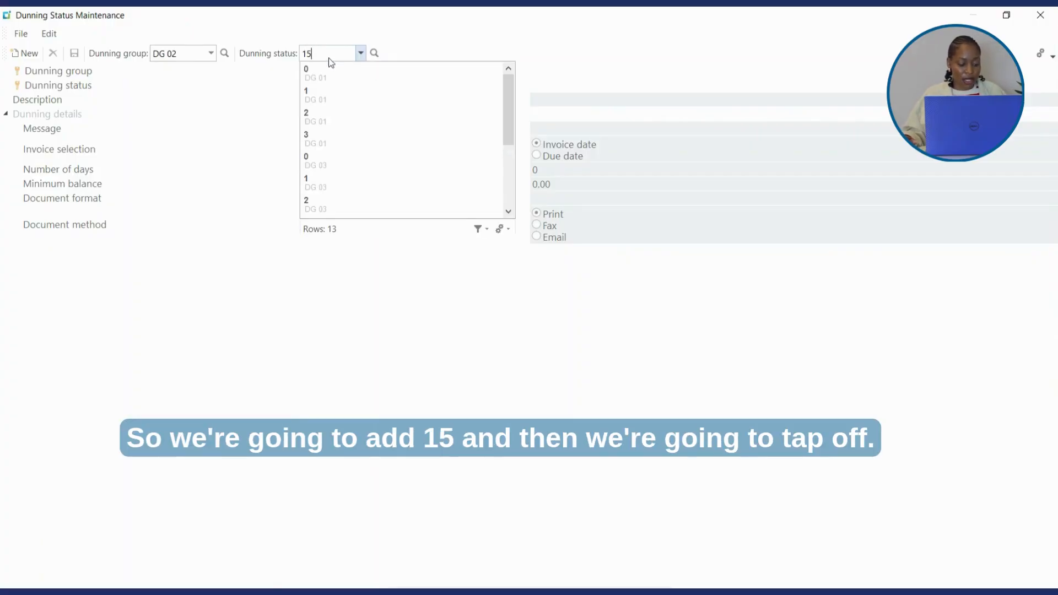
pyautogui.press('Tab')
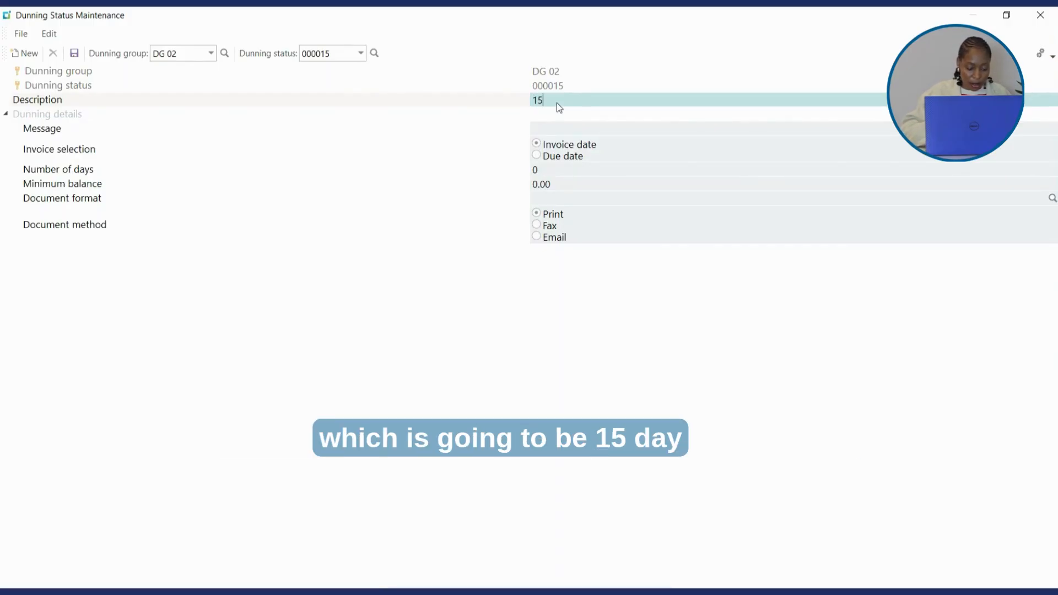
# Enter "15 day reminder for invoice payment" as the description of dunning status 15
pyautogui.write('15 day ')
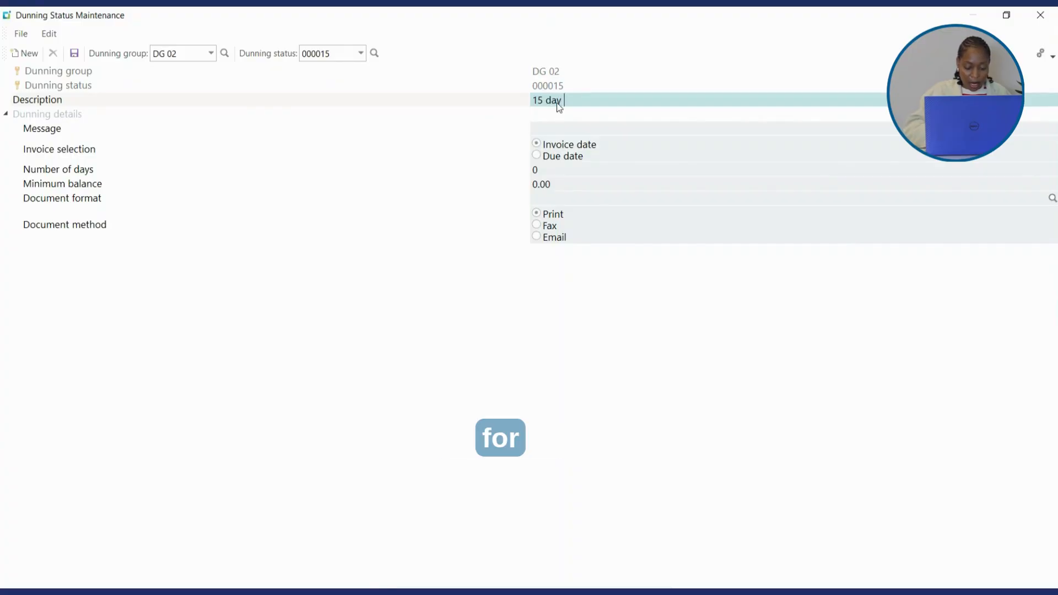
pyautogui.write('remind')
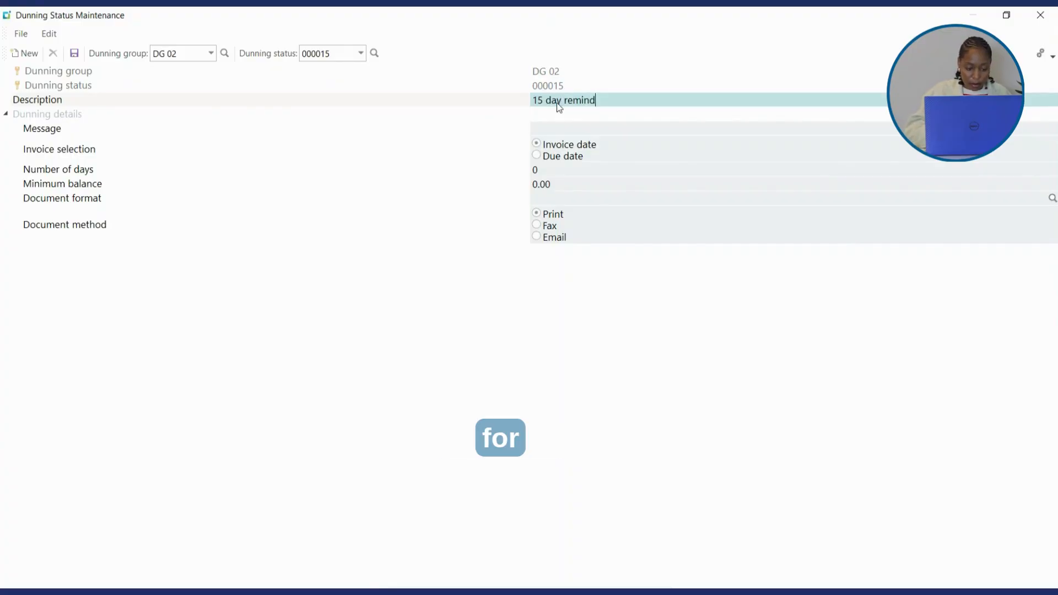
pyautogui.write('er for ')
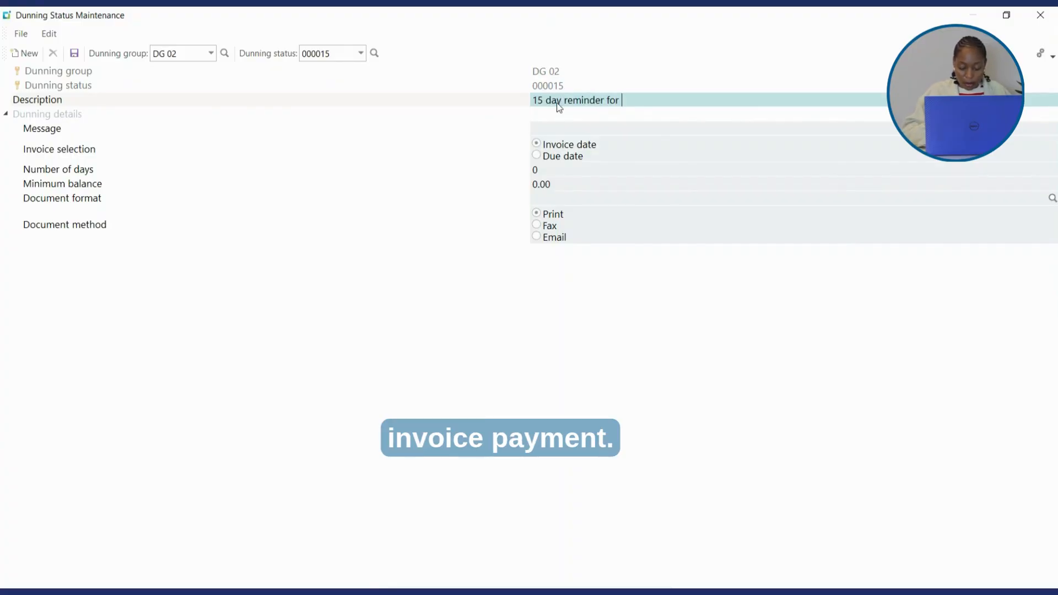
pyautogui.write('invoice ')
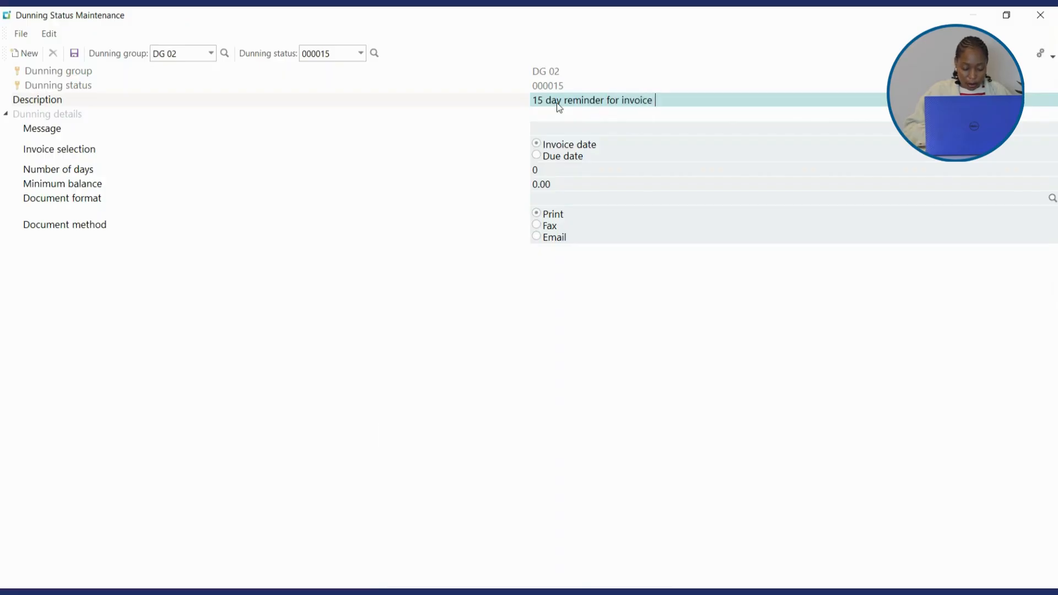
pyautogui.write('payment')
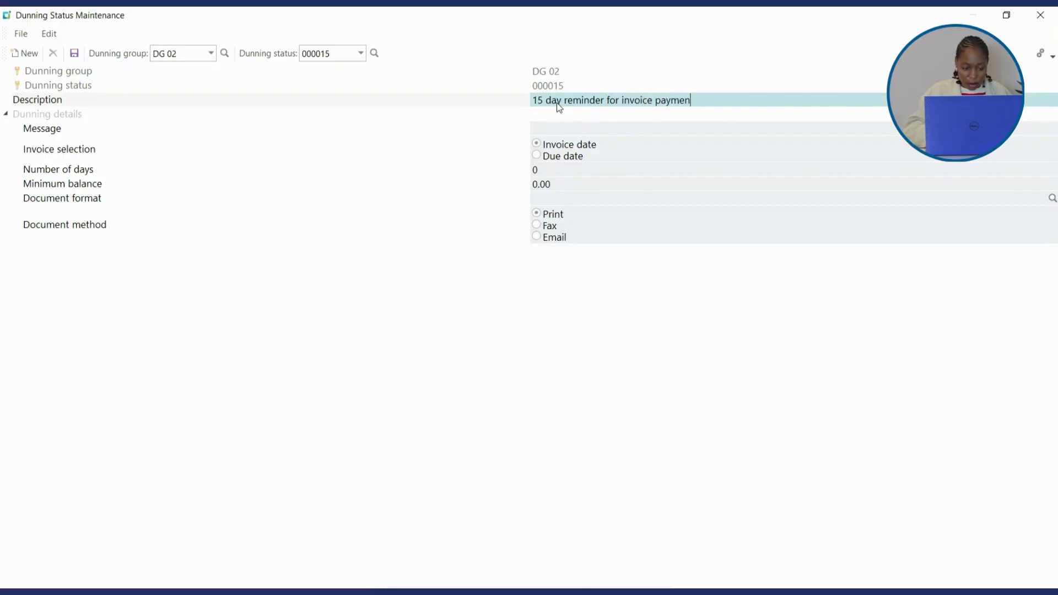
# Enter "This is a friendly reminder that your invoice will be due in 15 days" as the message of dunning status 15
pyautogui.click(582, 130)
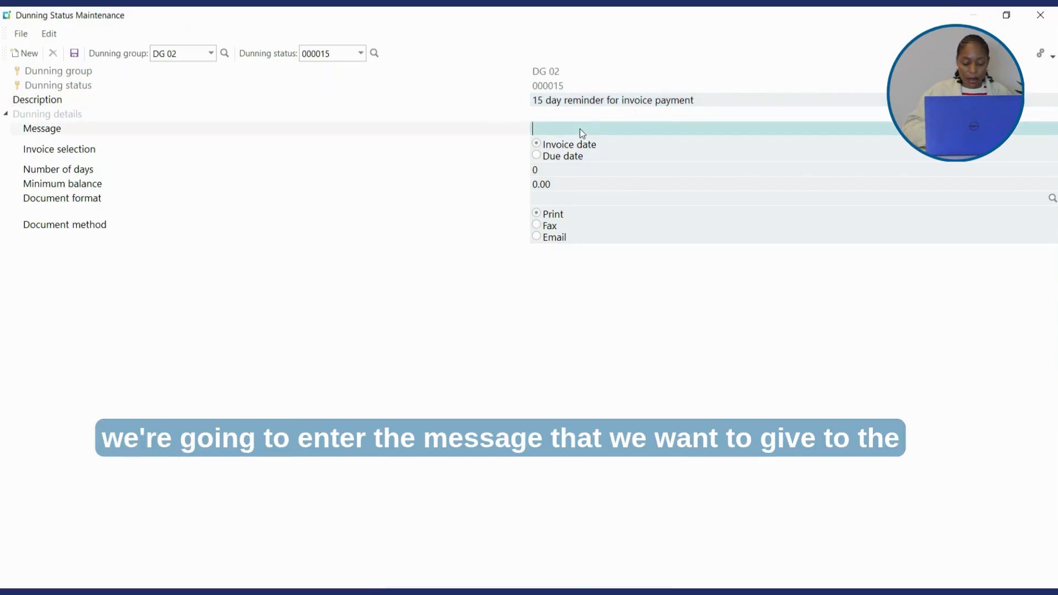
pyautogui.write('This ')
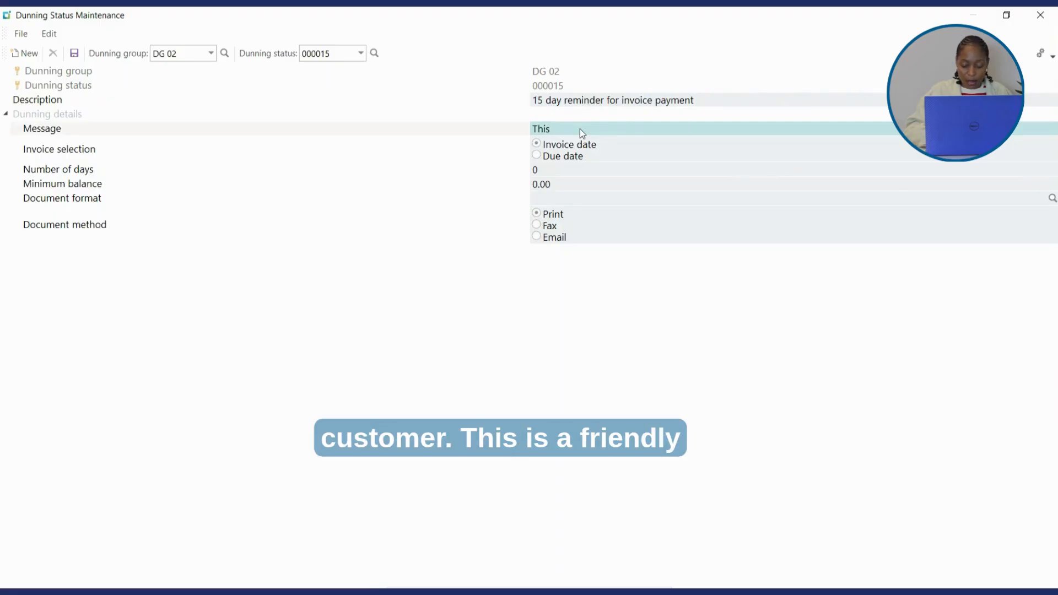
pyautogui.write('is a')
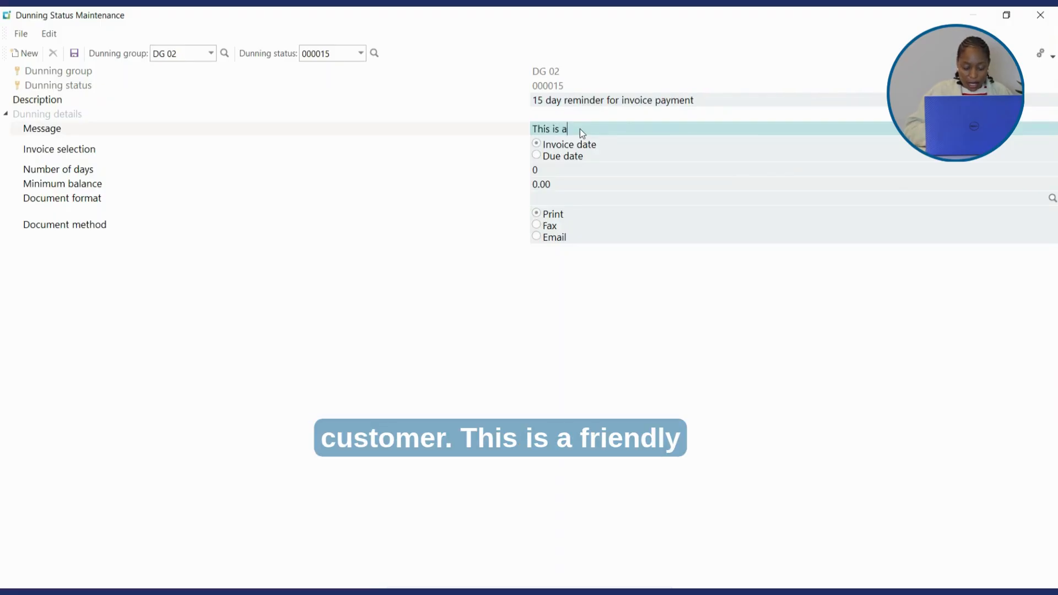
pyautogui.write('friendly')
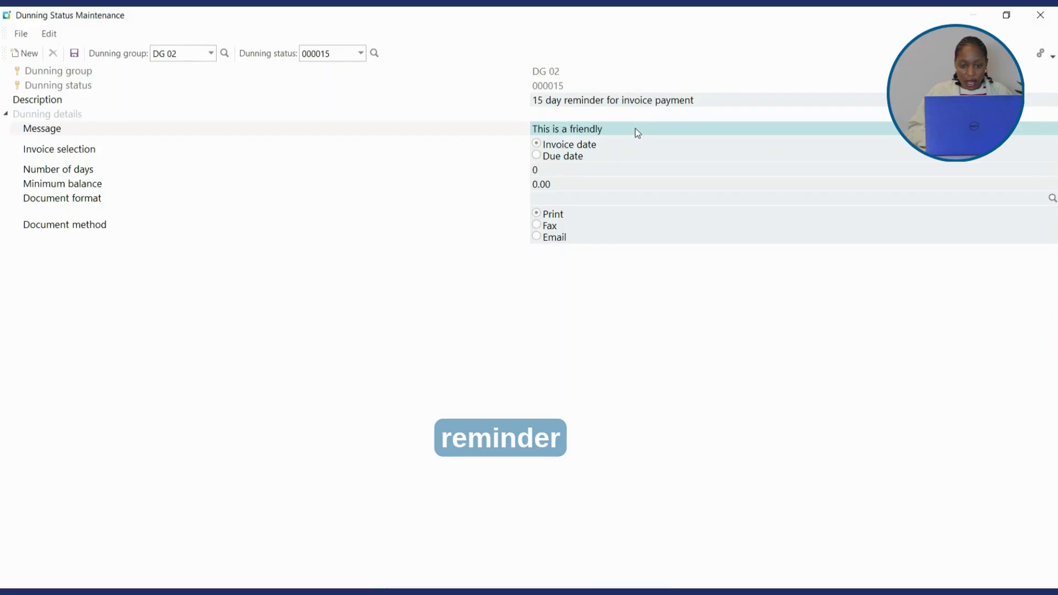
pyautogui.write('re')
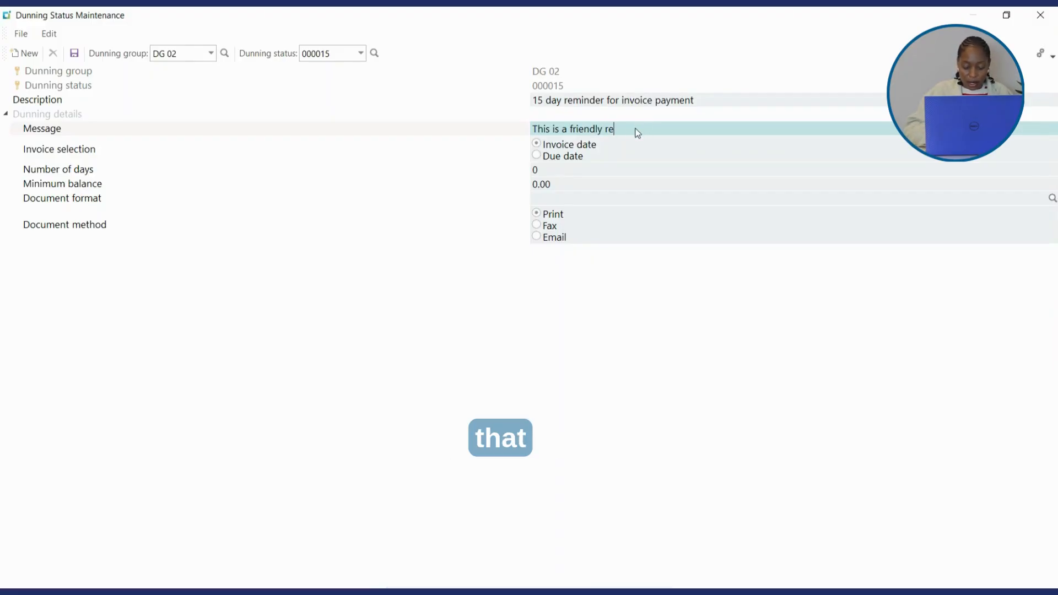
pyautogui.write('minde')
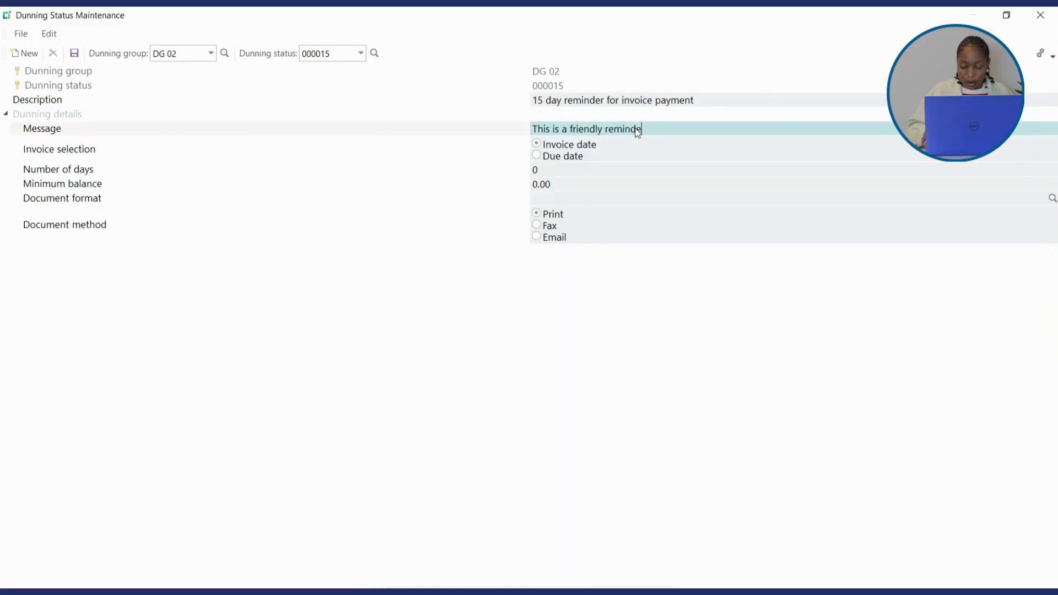
pyautogui.write('r that your')
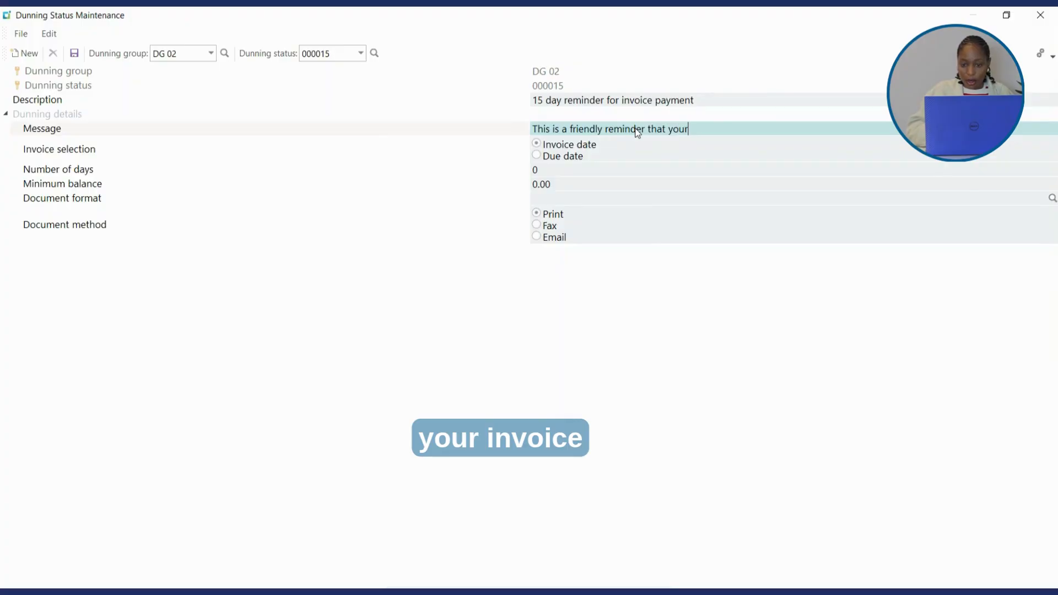
pyautogui.write(' i')
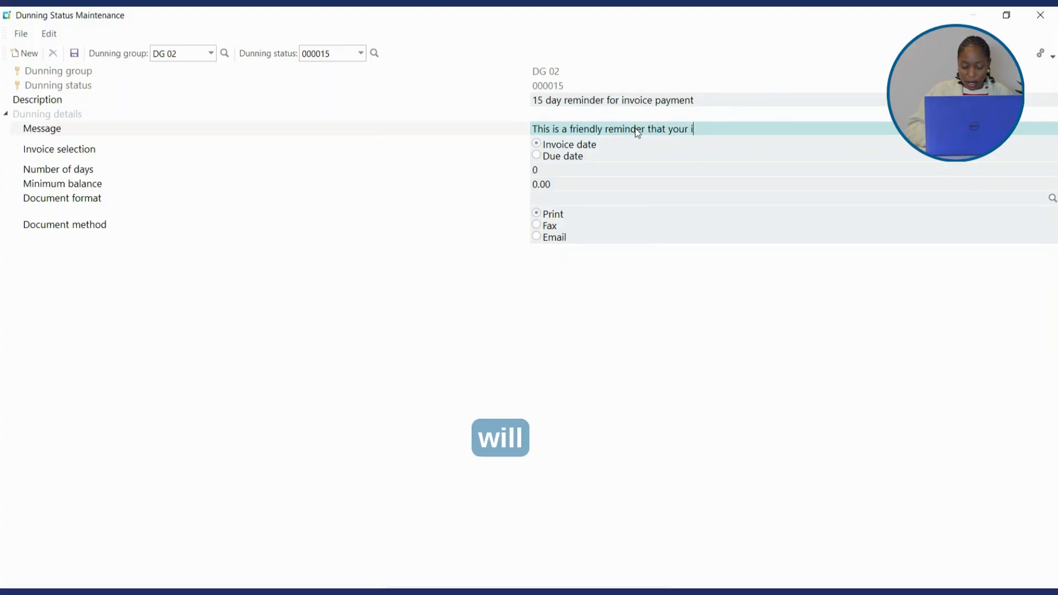
pyautogui.write('nvoic')
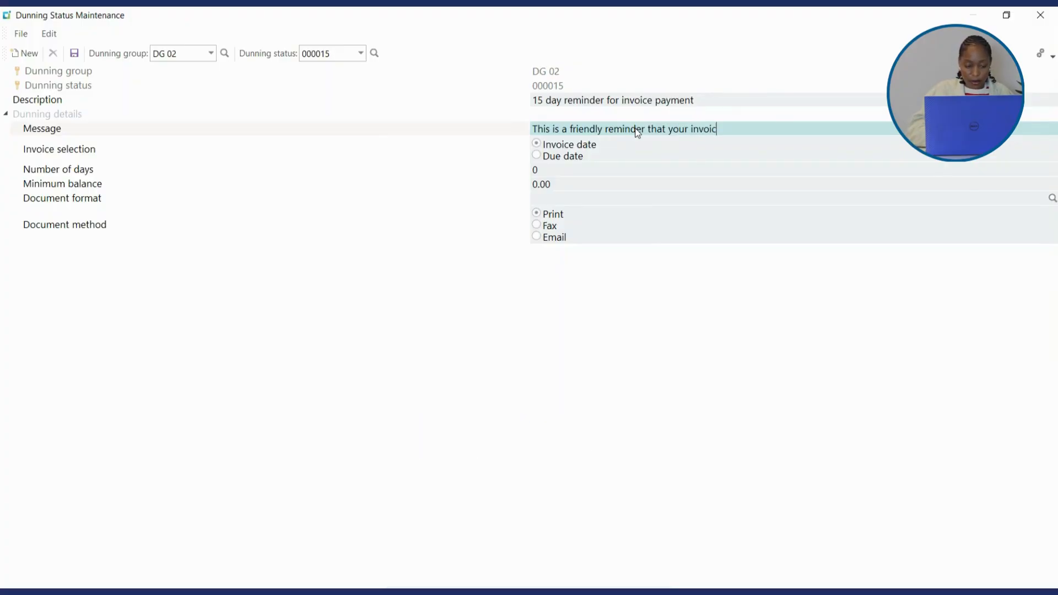
pyautogui.write('e will be due')
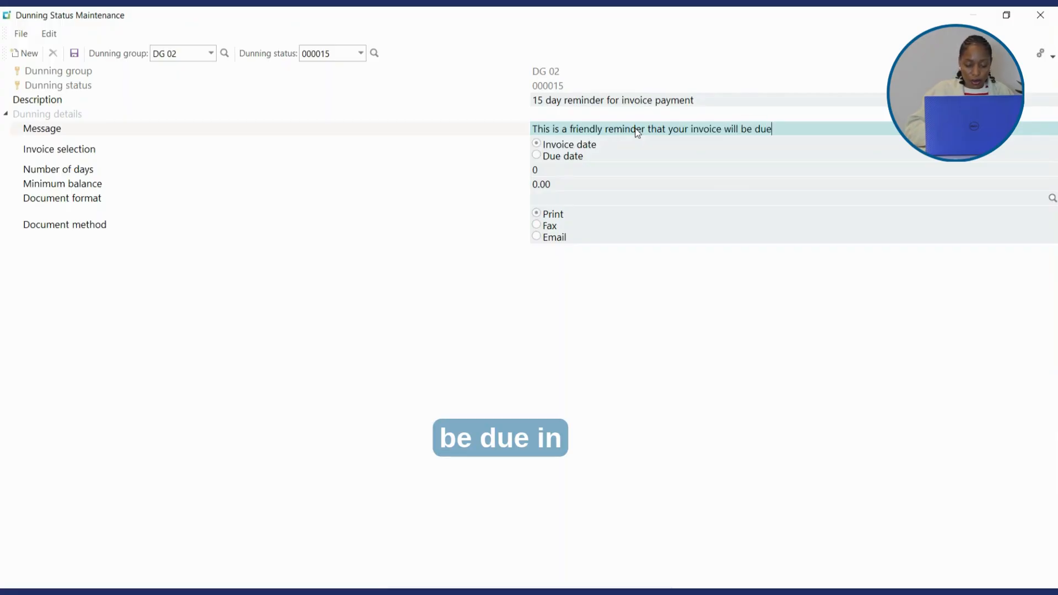
pyautogui.write(' in 1')
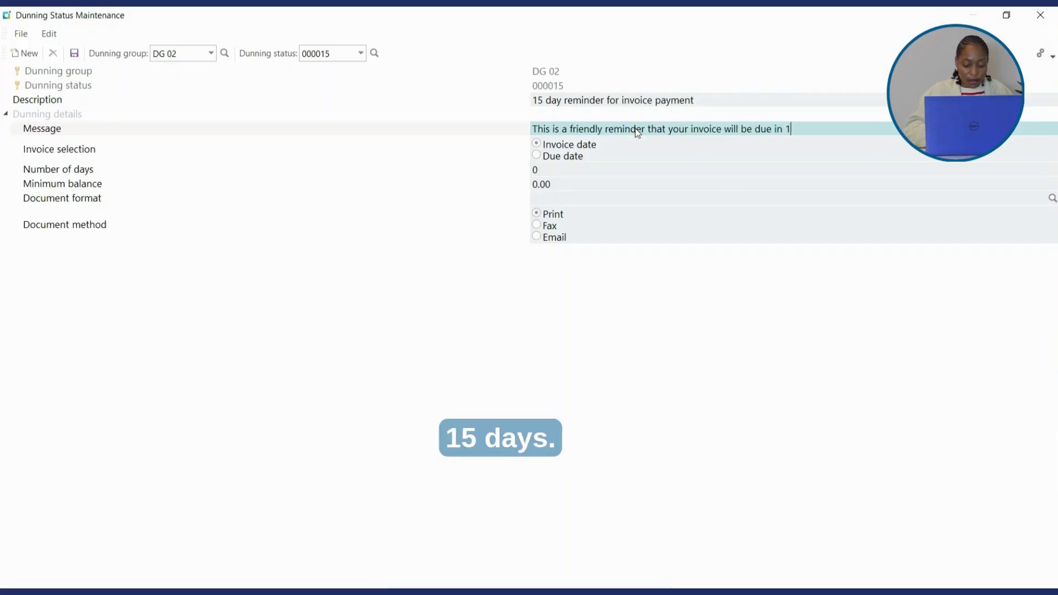
pyautogui.write('5 days')
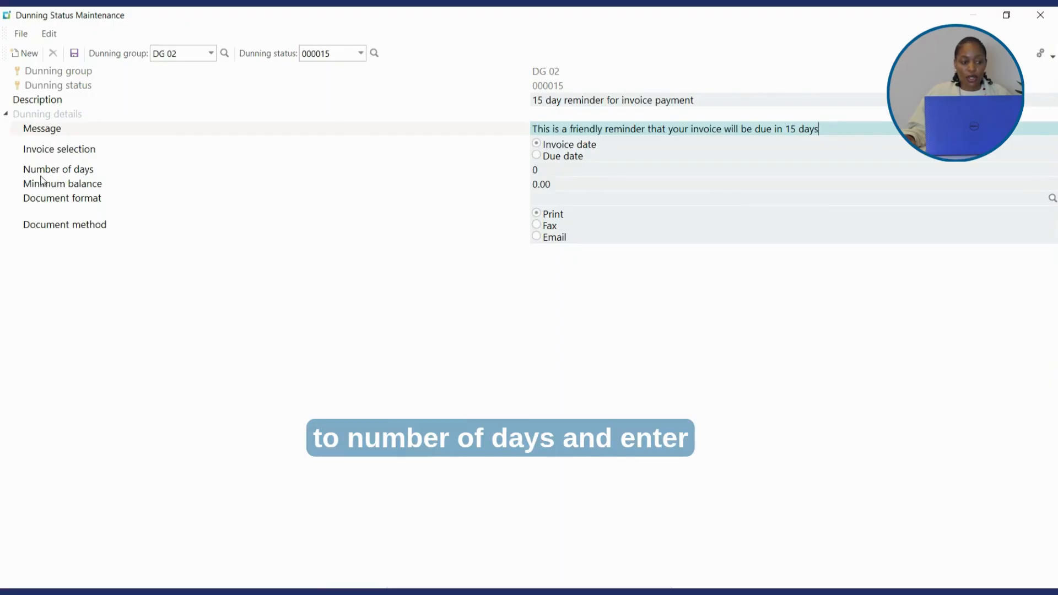
# Set the number of days to 15 and the minimum balance to 250 for dunning status 15
pyautogui.click(531, 172)
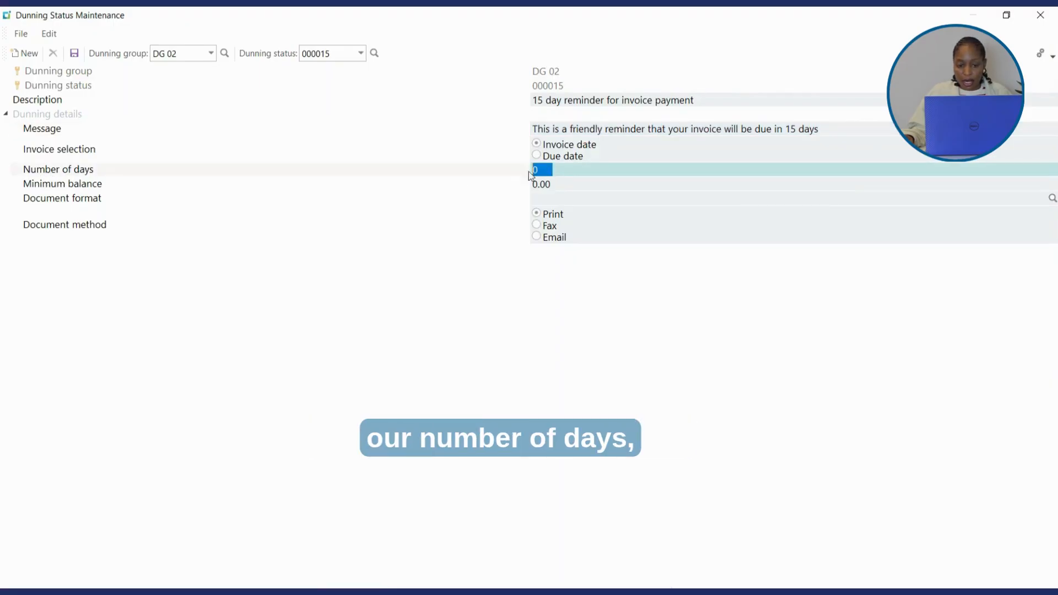
pyautogui.write('15')
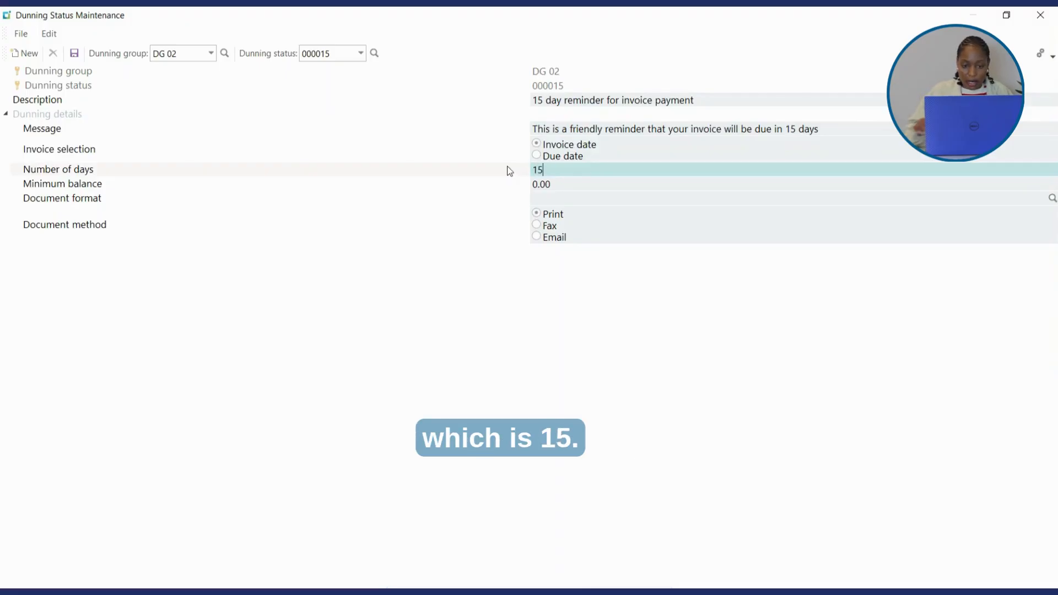
pyautogui.click(562, 185)
pyautogui.moveTo(566, 190); pyautogui.dragTo(523, 192)
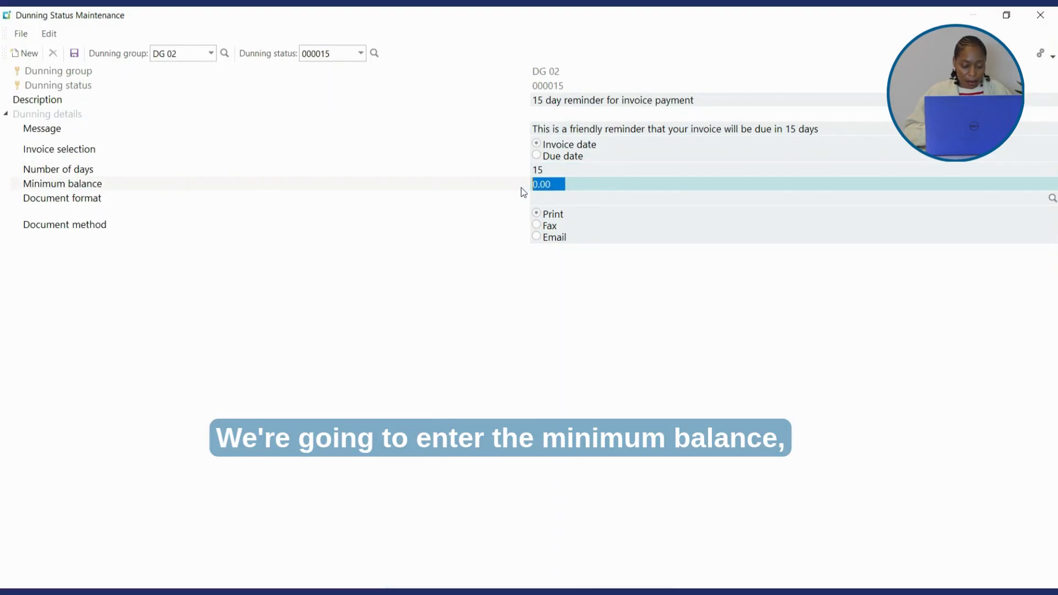
pyautogui.write('2')
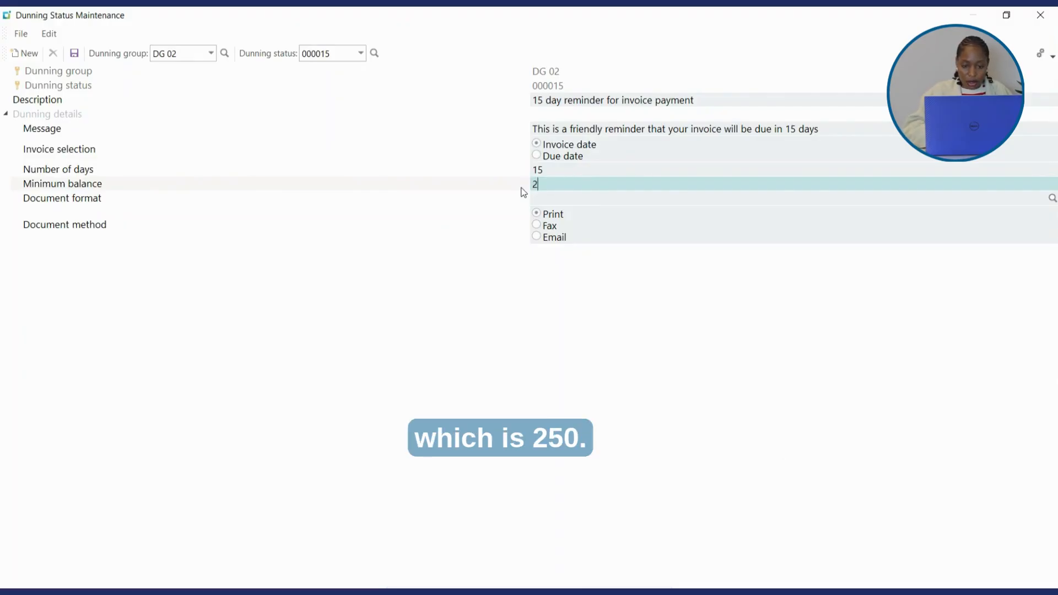
pyautogui.write('50')
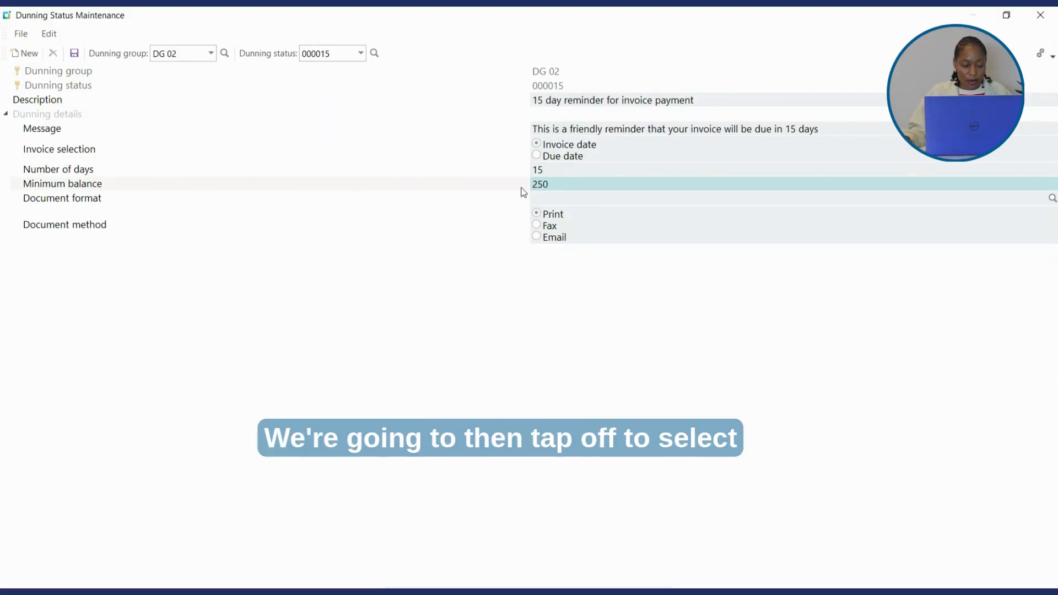
pyautogui.press('Tab')
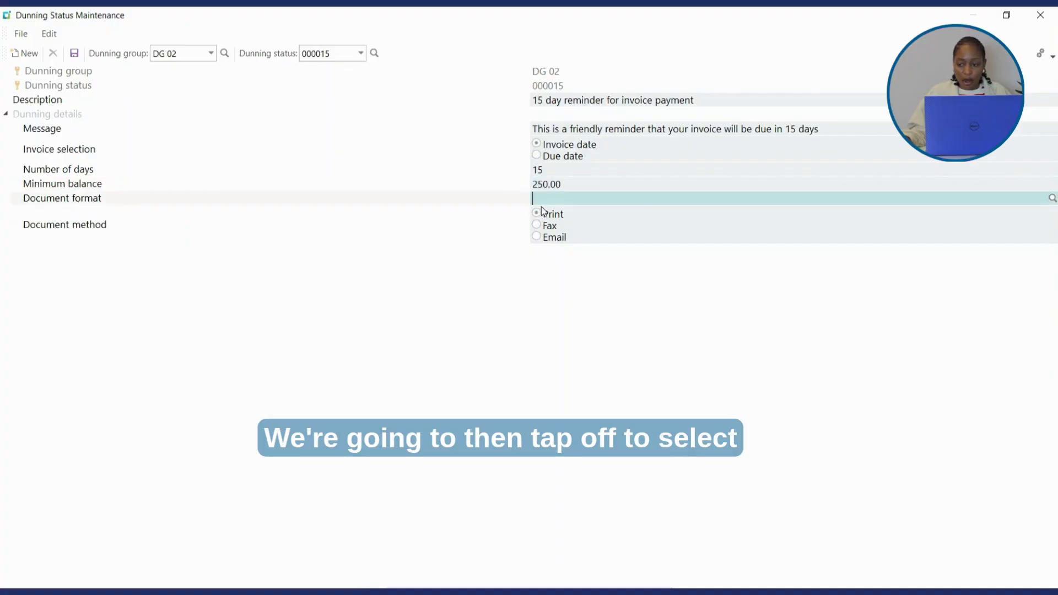
# Choose letter format 01 as the document format, then save the dunning status and close Dunning Status Maintenance
pyautogui.click(1053, 199)
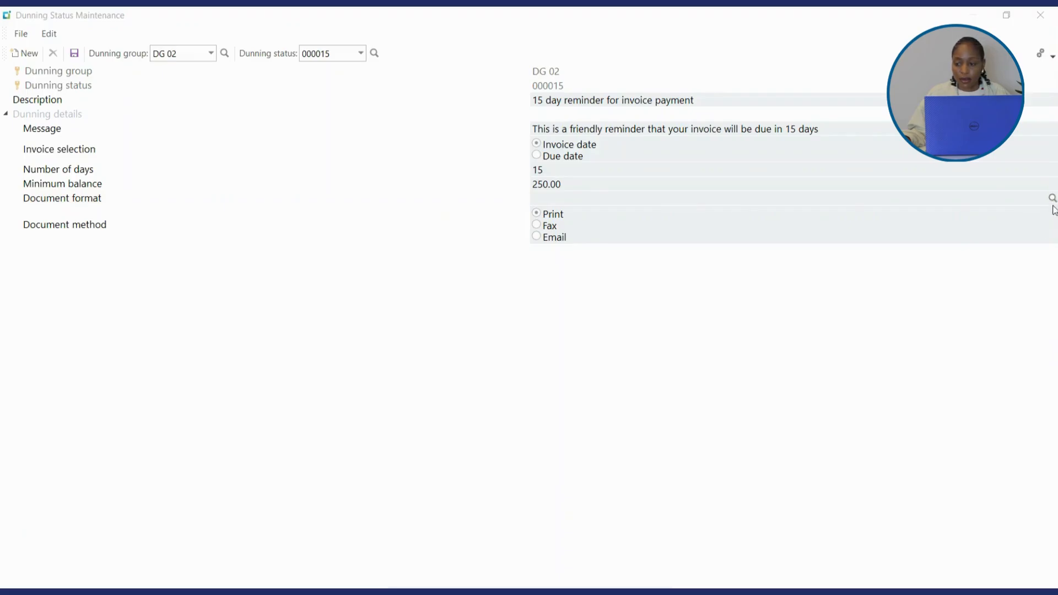
pyautogui.click(407, 245)
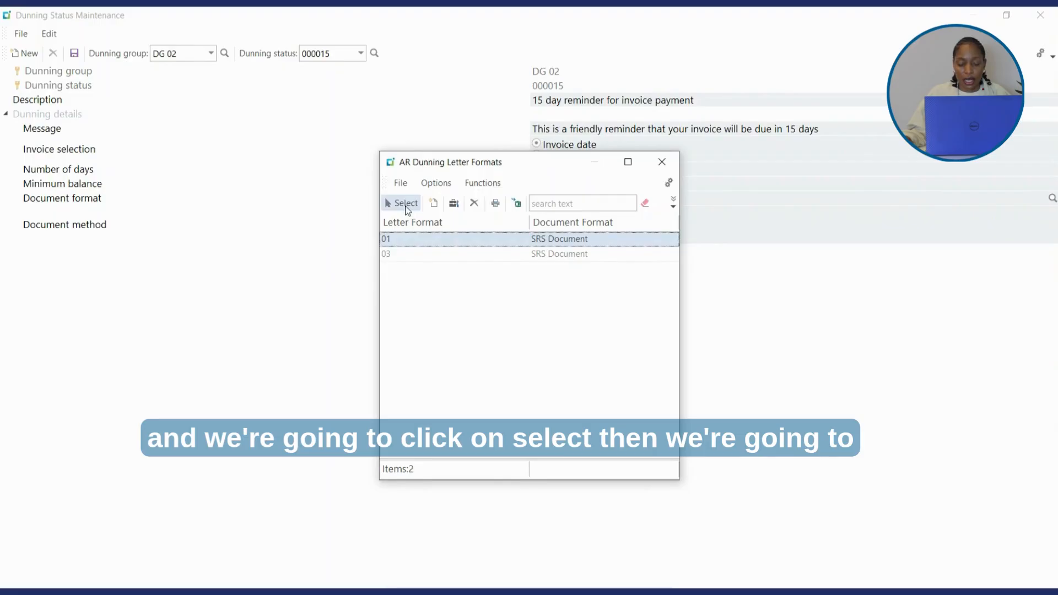
pyautogui.click(406, 204)
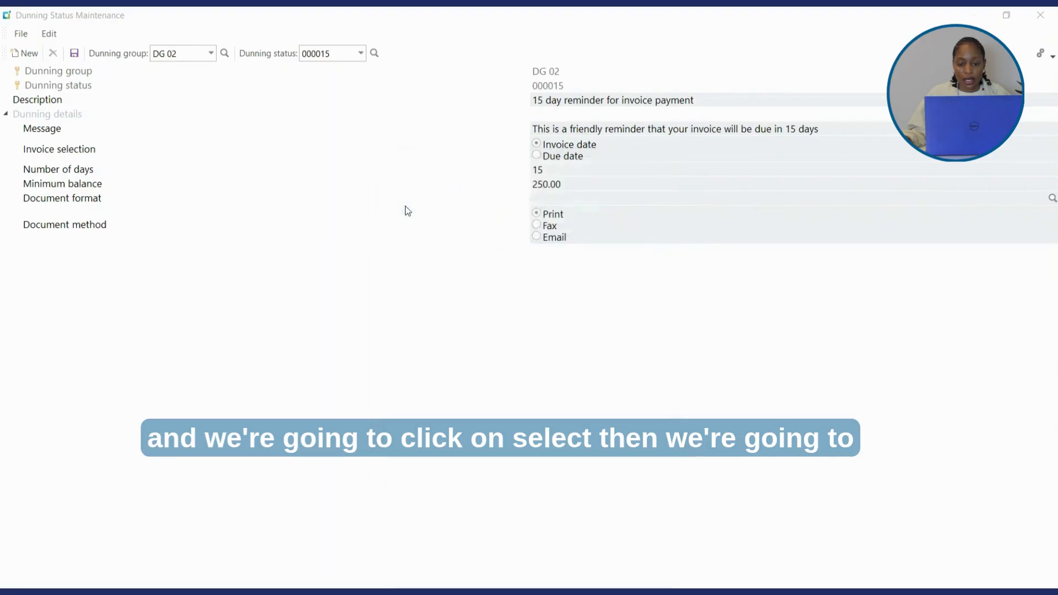
pyautogui.click(74, 53)
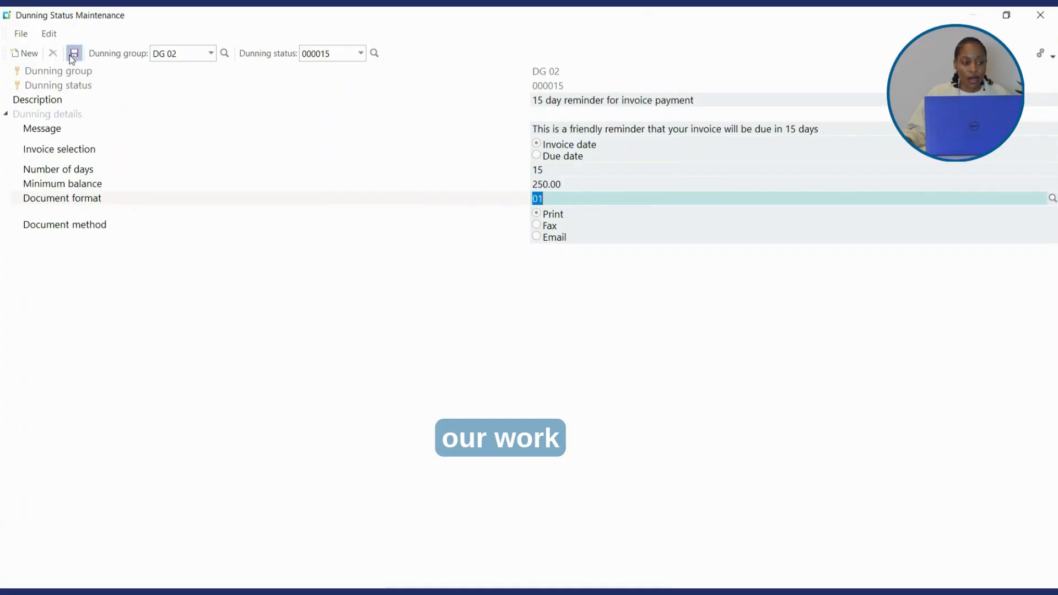
pyautogui.click(1042, 16)
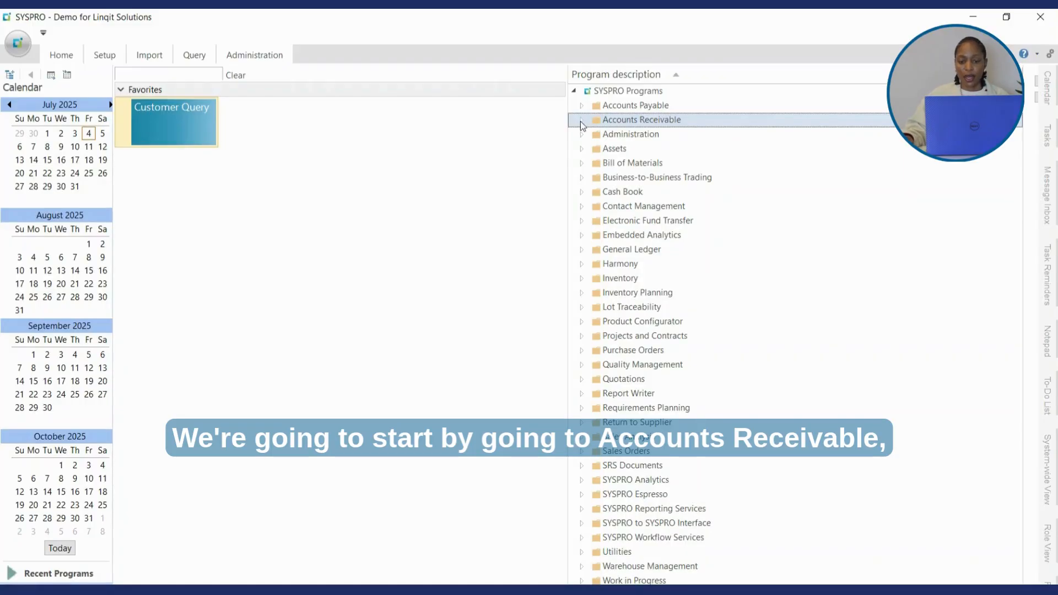
# Reopen AR Dunning Statuses from the Accounts Receivable setup programs and maximize its window
pyautogui.click(582, 122)
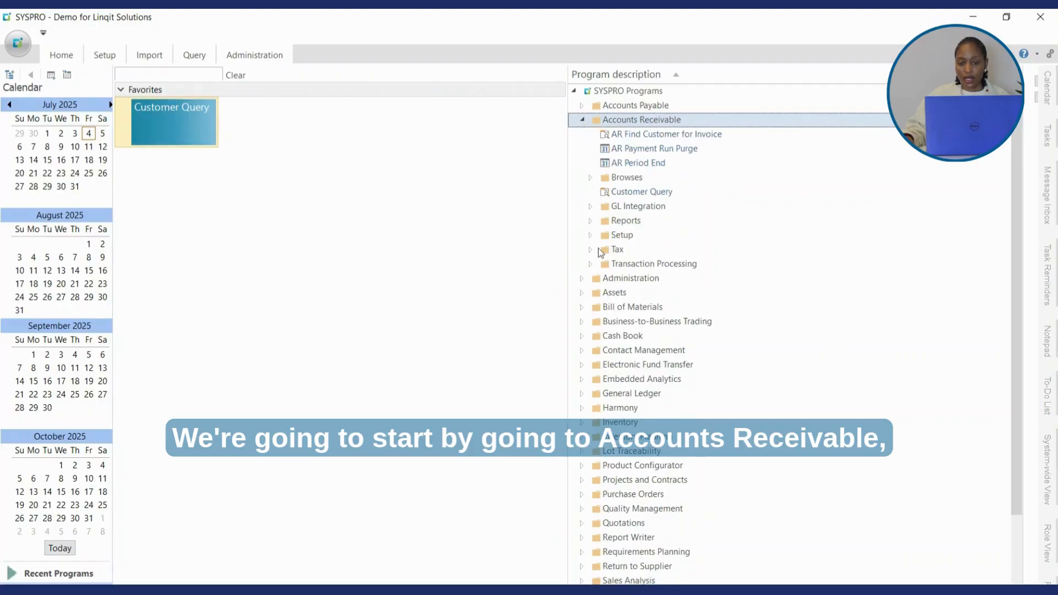
pyautogui.click(591, 235)
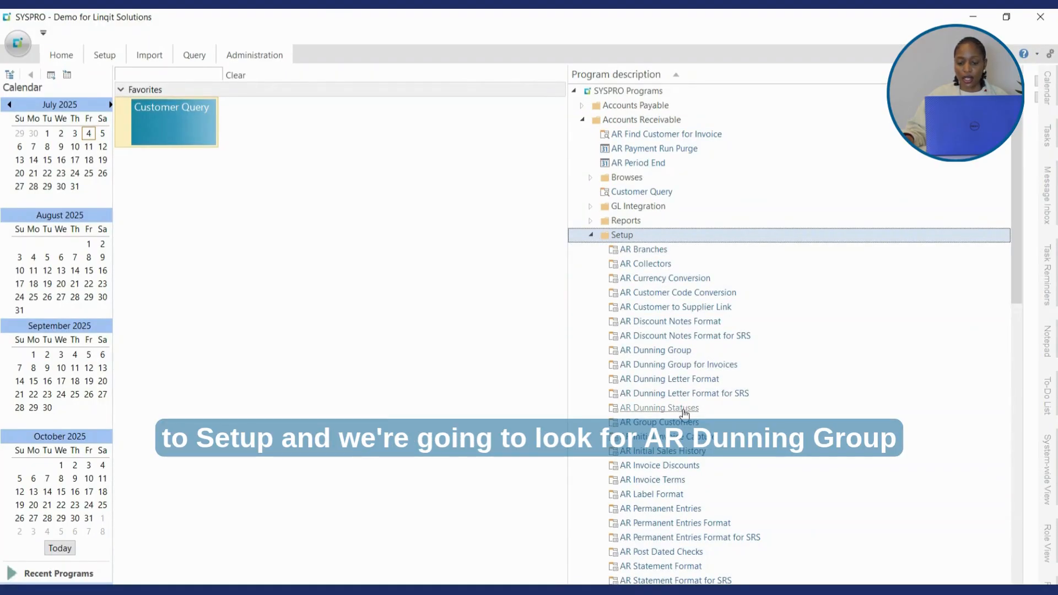
pyautogui.doubleClick(684, 410)
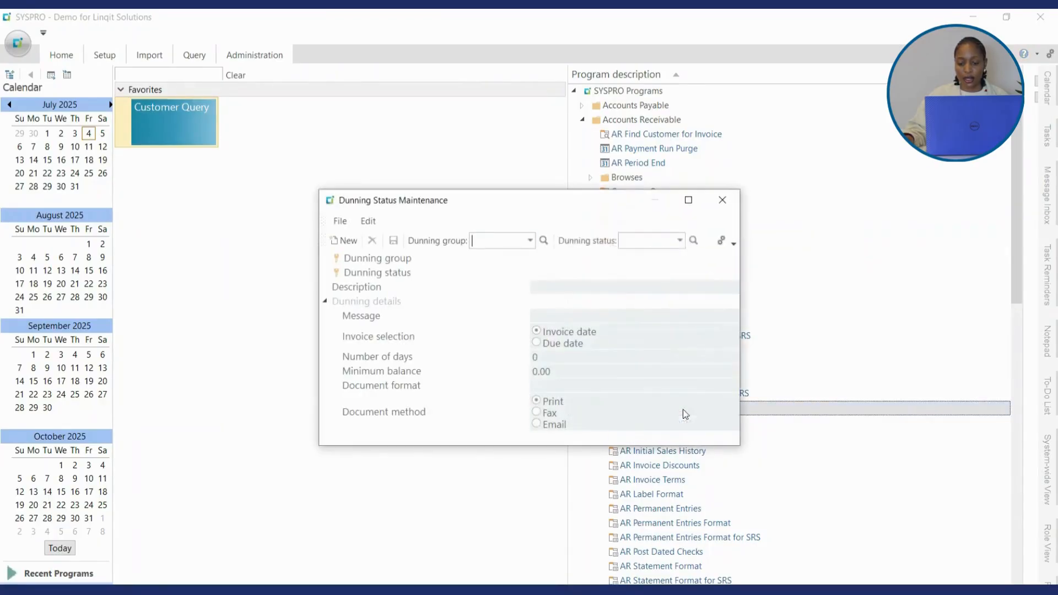
pyautogui.click(688, 200)
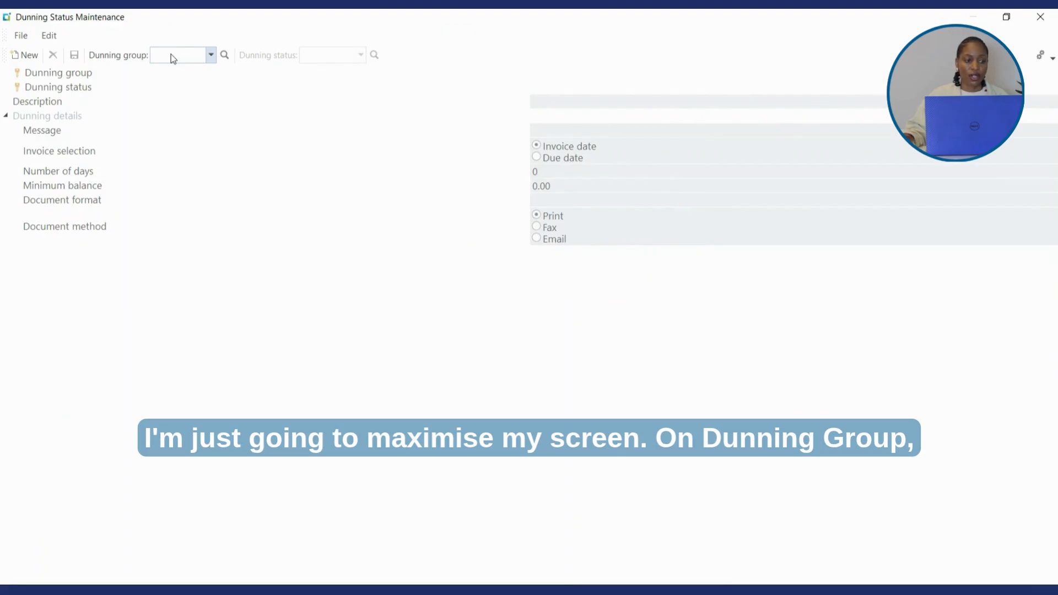
# Load dunning status 000000 of dunning group DG 04 for editing
pyautogui.write('DG')
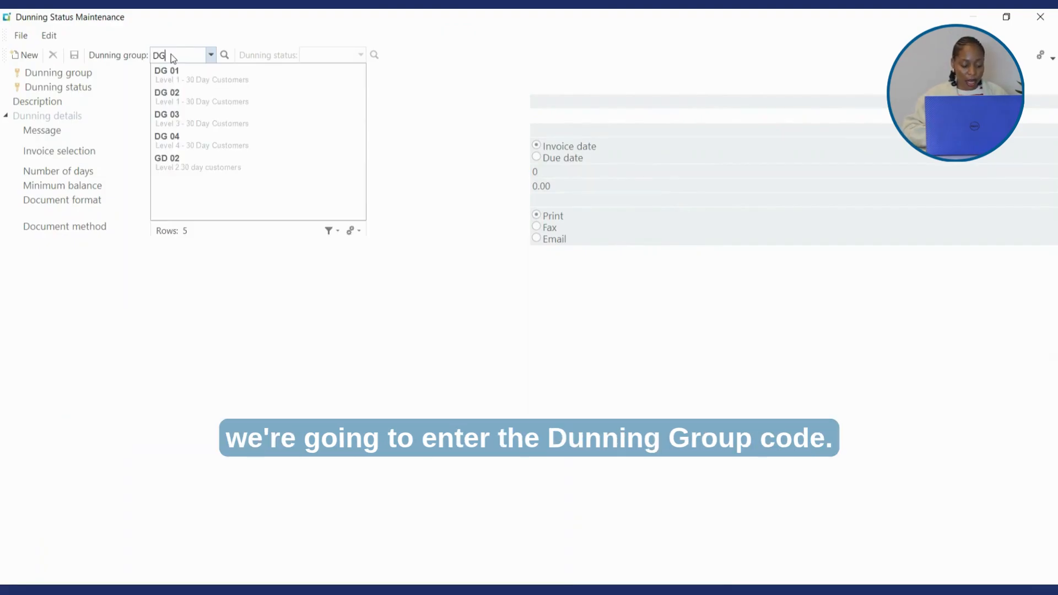
pyautogui.write(' 0')
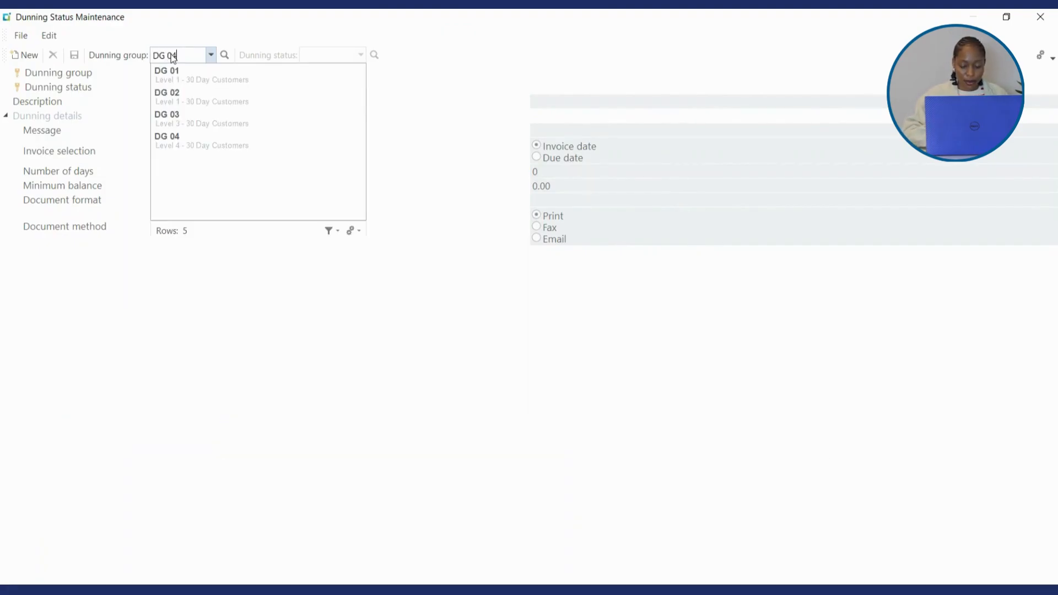
pyautogui.write('4')
pyautogui.press('Tab')
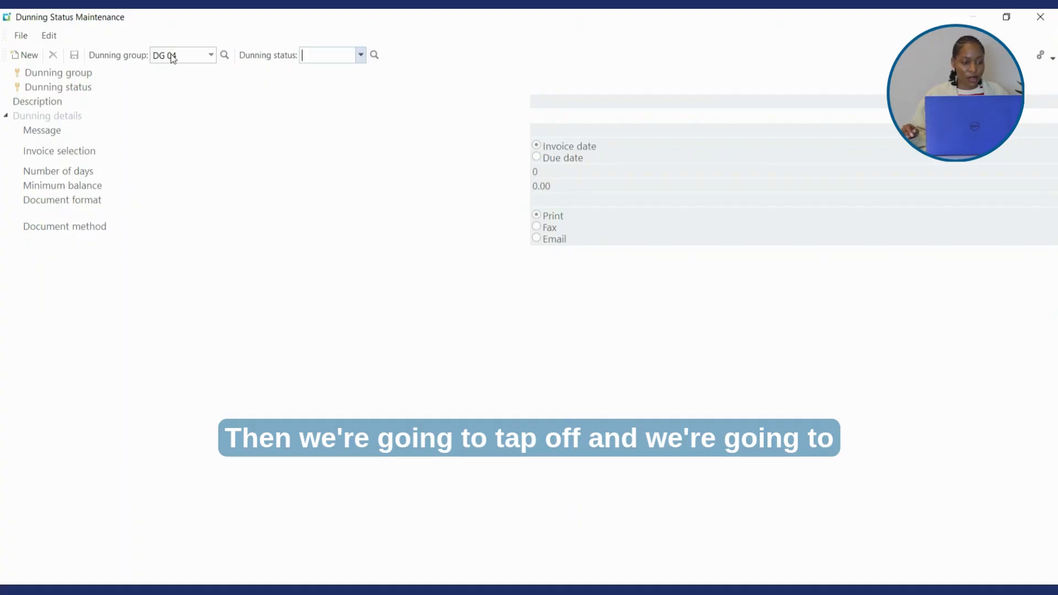
pyautogui.write('0')
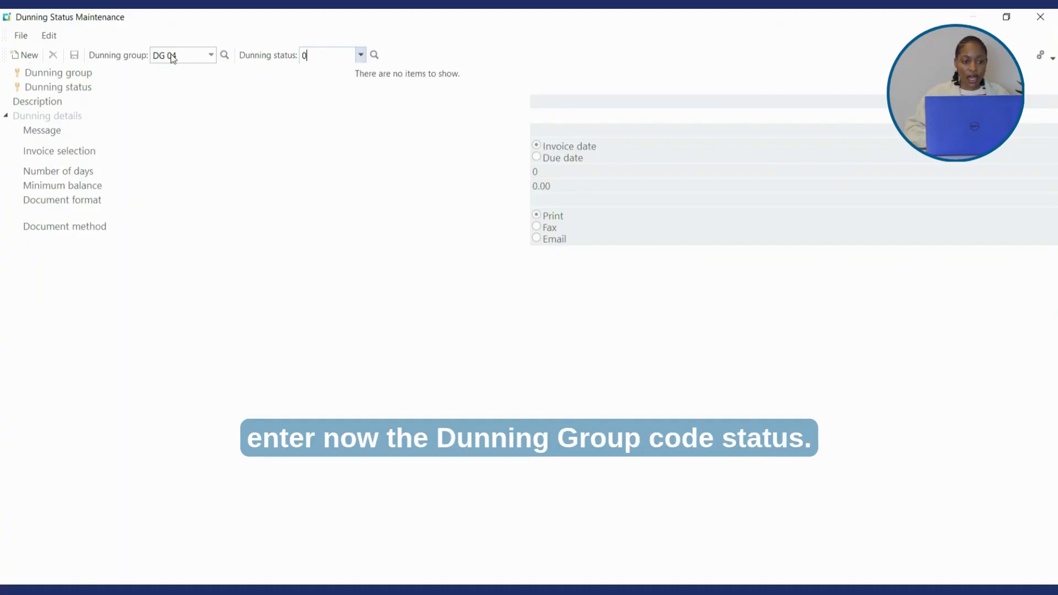
pyautogui.write('000')
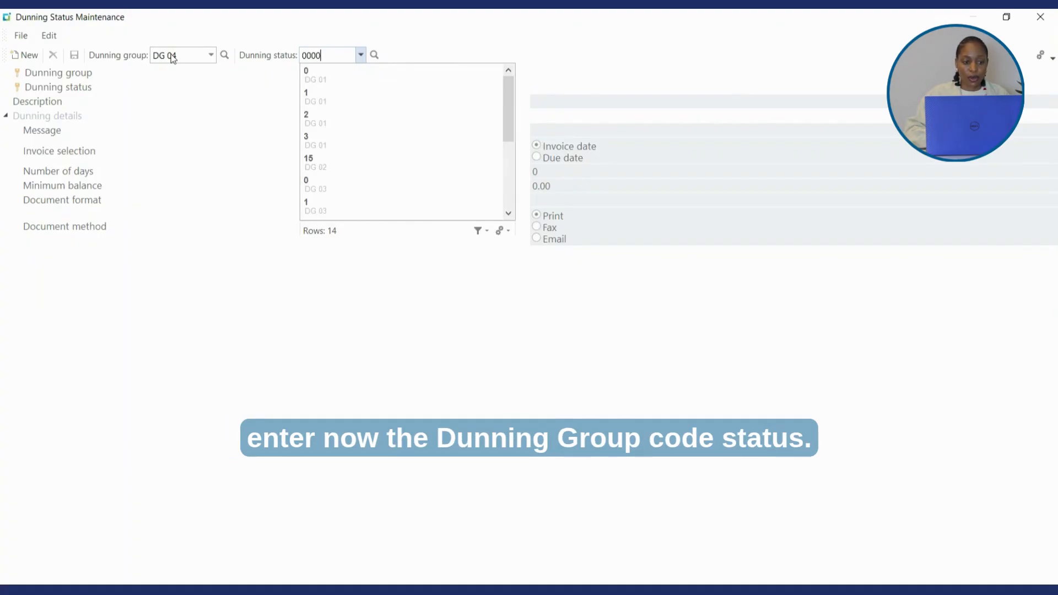
pyautogui.write('00')
pyautogui.press('Tab')
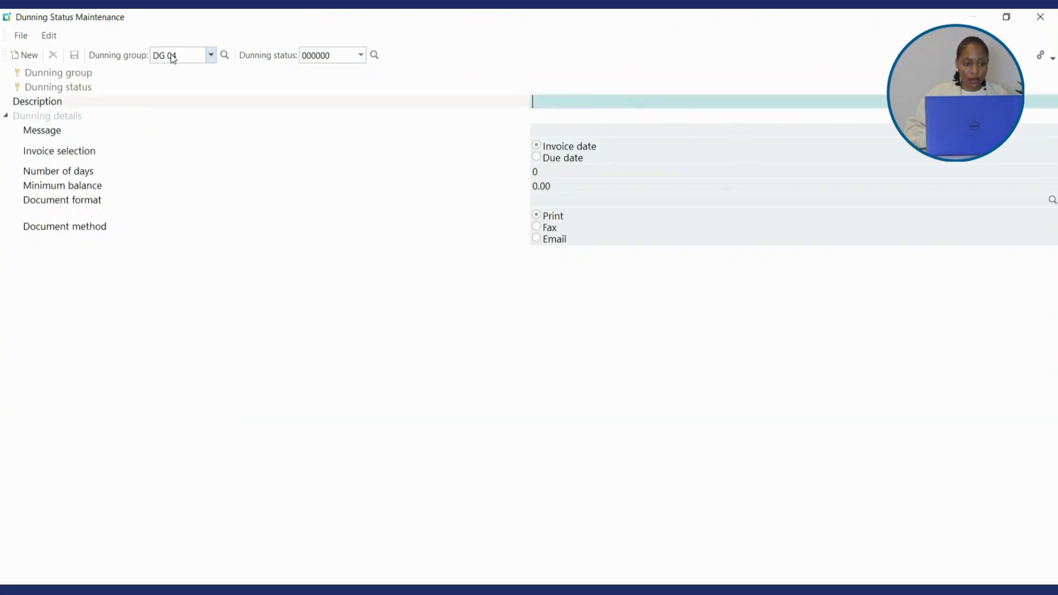
# Change the number of days in the description of DG 04's dunning status 000000 to 30
pyautogui.click(548, 108)
pyautogui.press('BackSpace')
pyautogui.press('BackSpace')
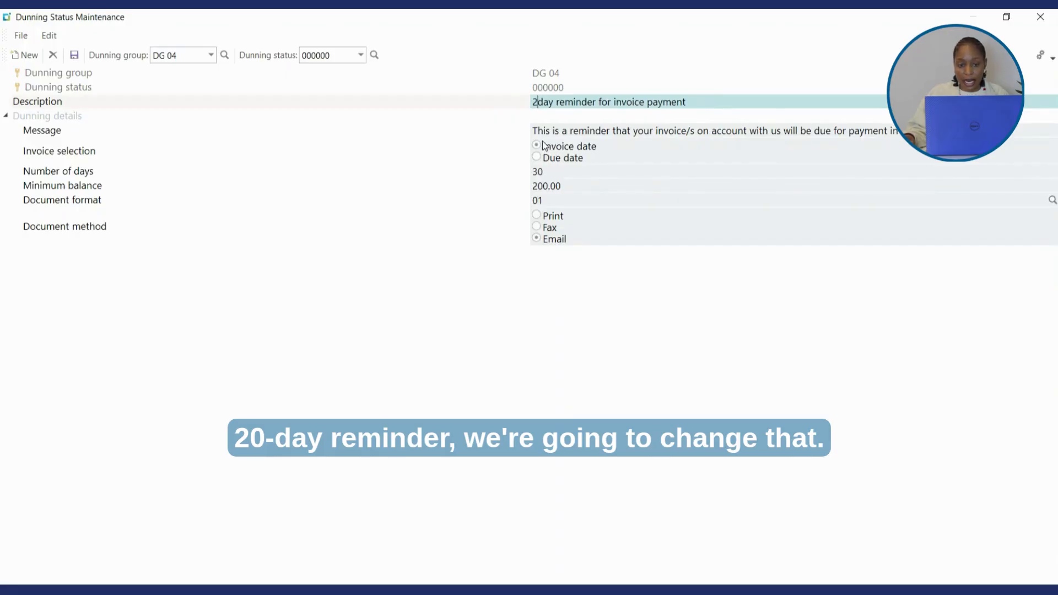
pyautogui.press('BackSpace')
pyautogui.write('30')
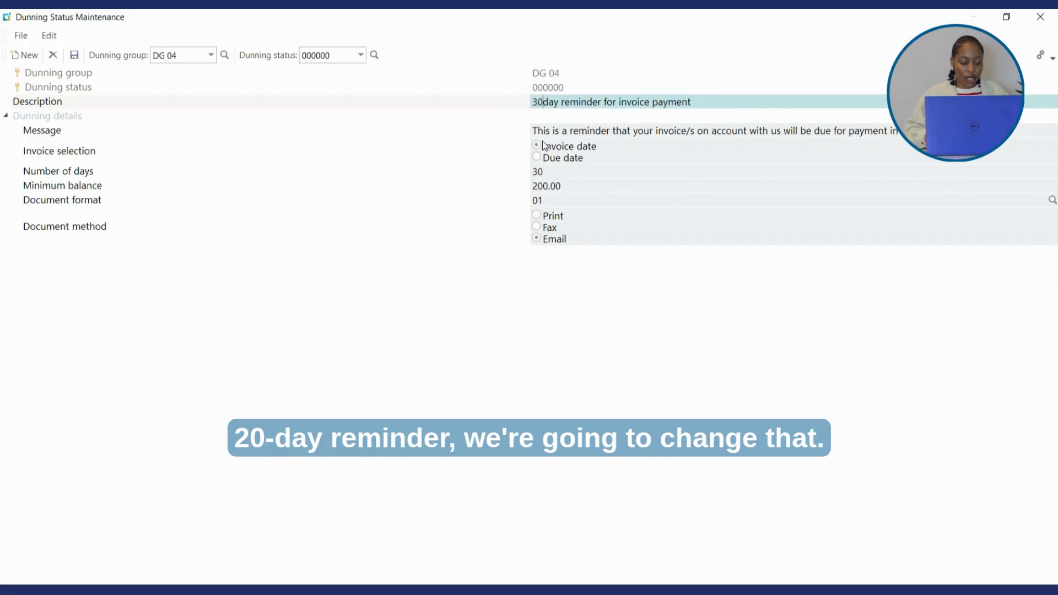
# Save the changed dunning status 000000 of dunning group DG 04 and reload it for editing
pyautogui.hotkey('ctrl', 's')
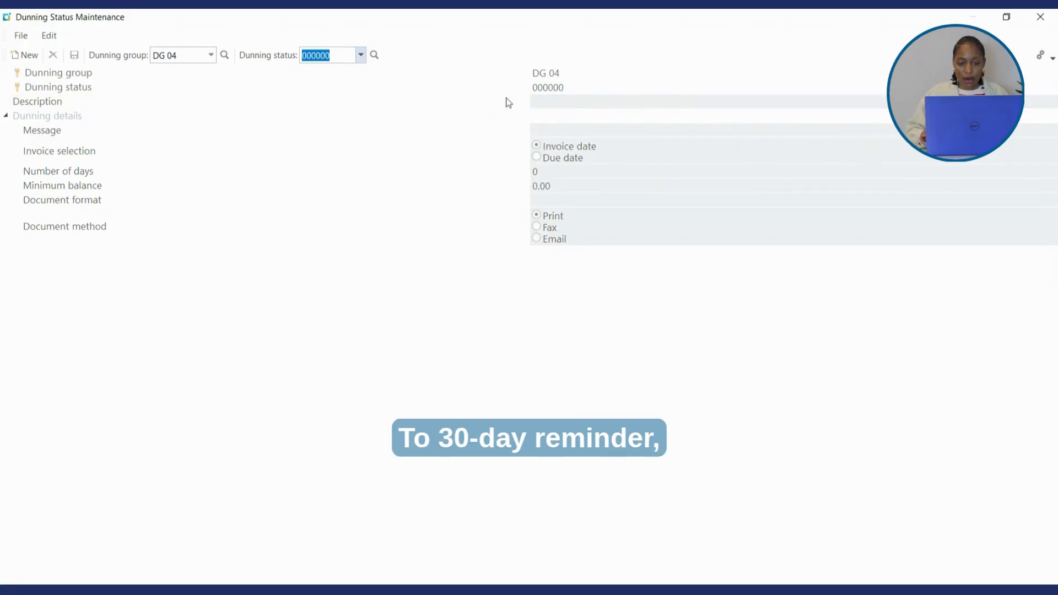
pyautogui.click(565, 105)
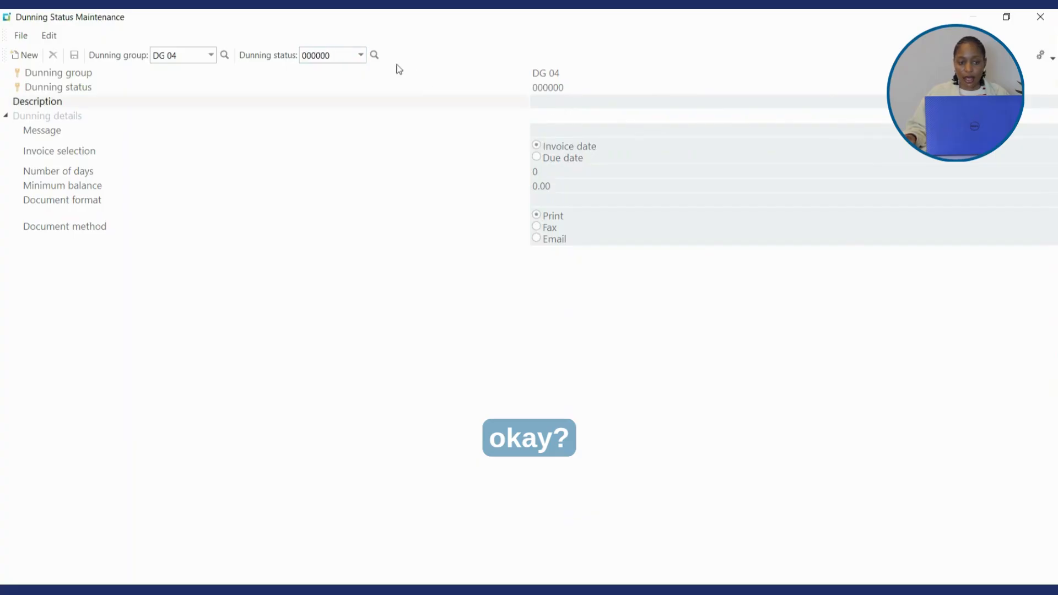
pyautogui.click(336, 55)
pyautogui.press('Tab')
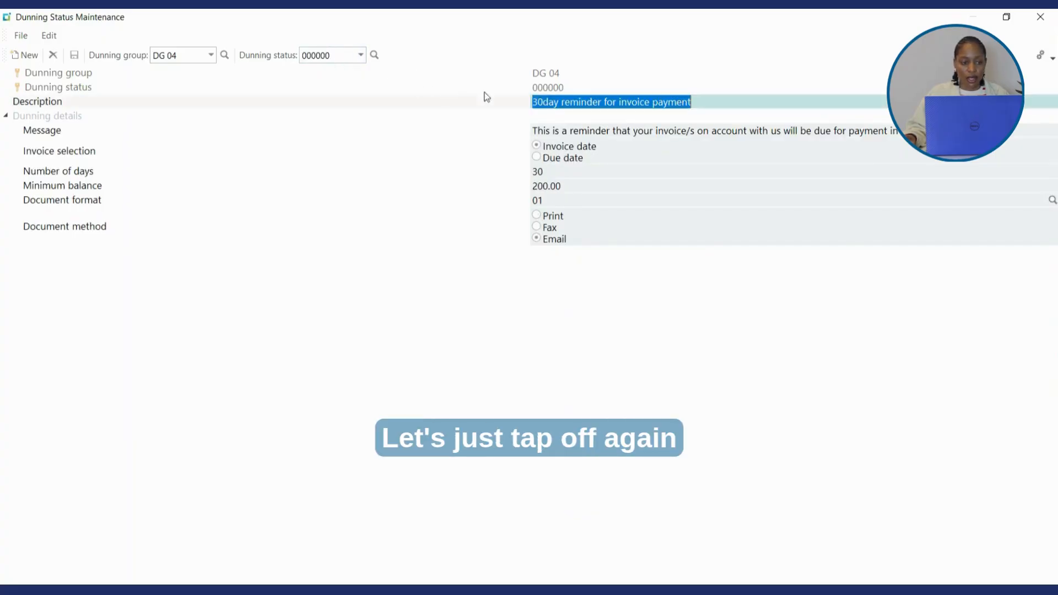
# Correct the description to "30 day reminder for invoice payment", then save the dunning status and close Dunning Status Maintenance
pyautogui.click(546, 104)
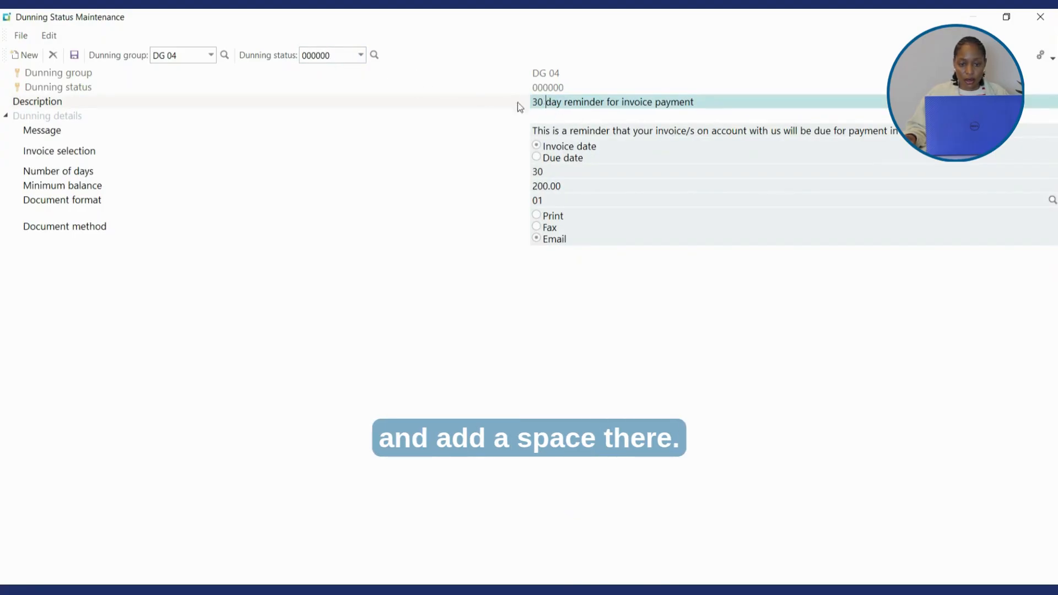
pyautogui.click(72, 55)
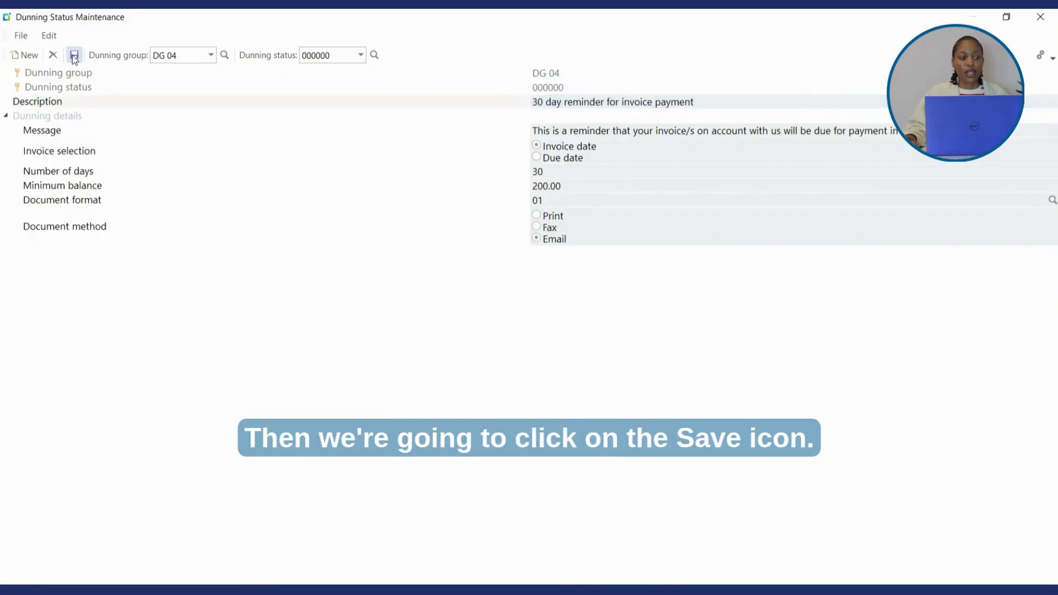
pyautogui.click(1044, 20)
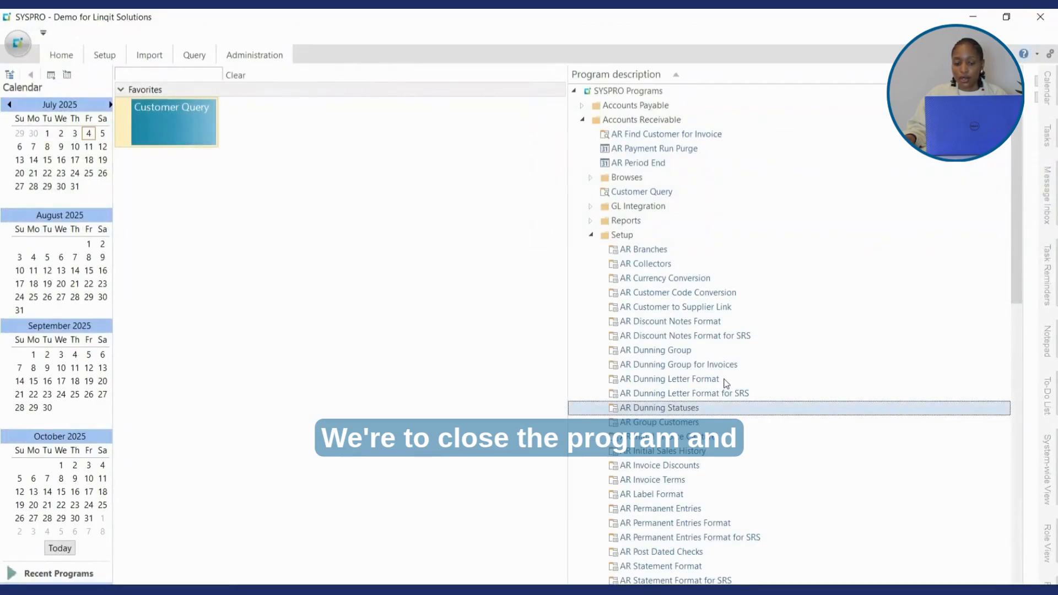